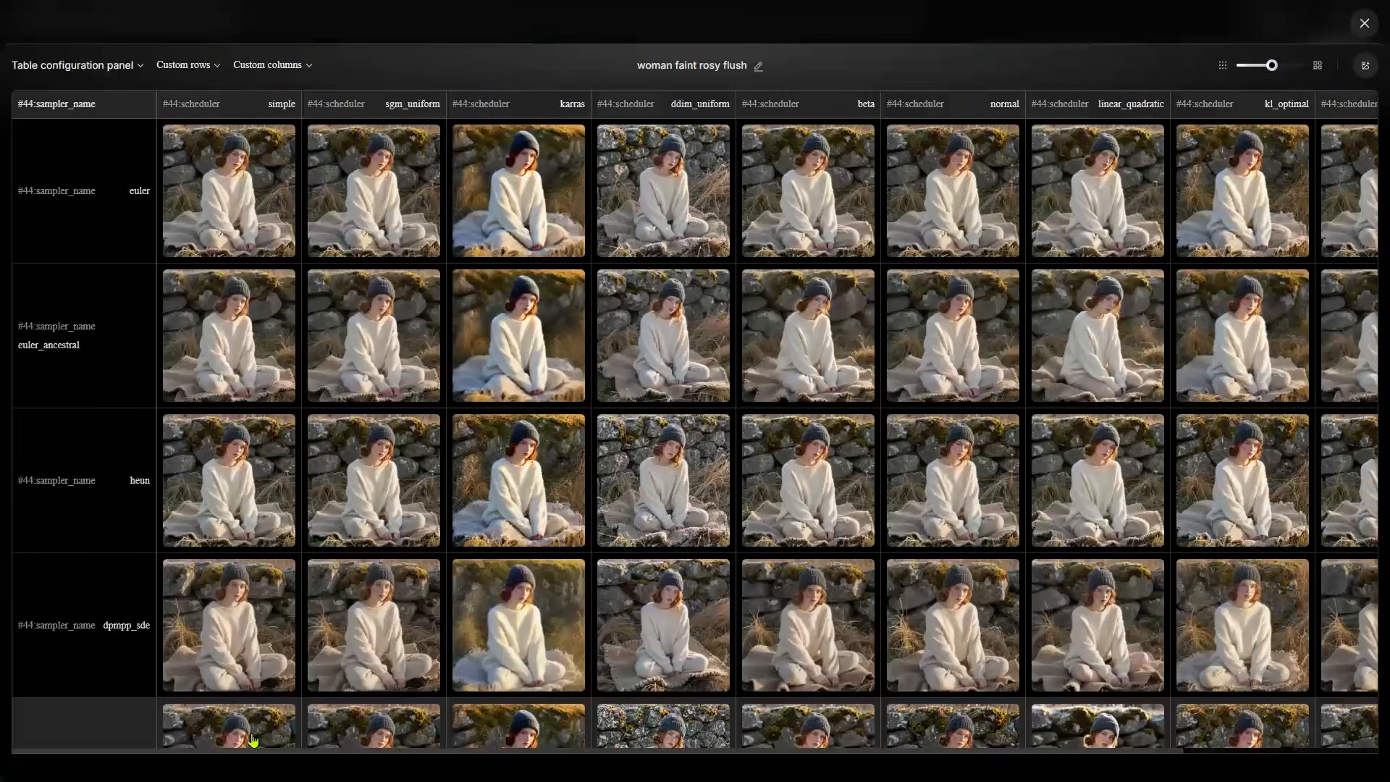
Examine the woman faint rosy flush comparison table across all sampler rows and scheduler columns.
scroll(254, 740, down, 6)
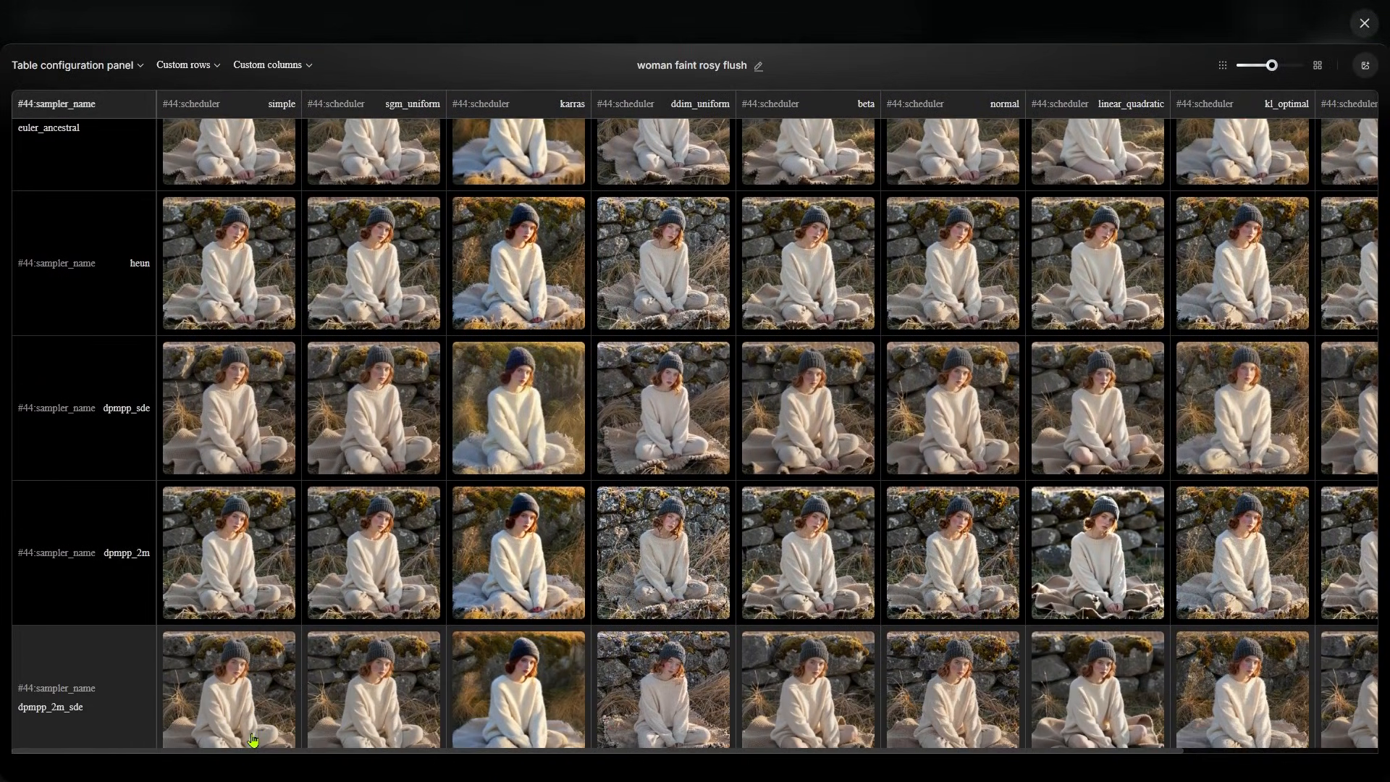
scroll(254, 739, down, 2)
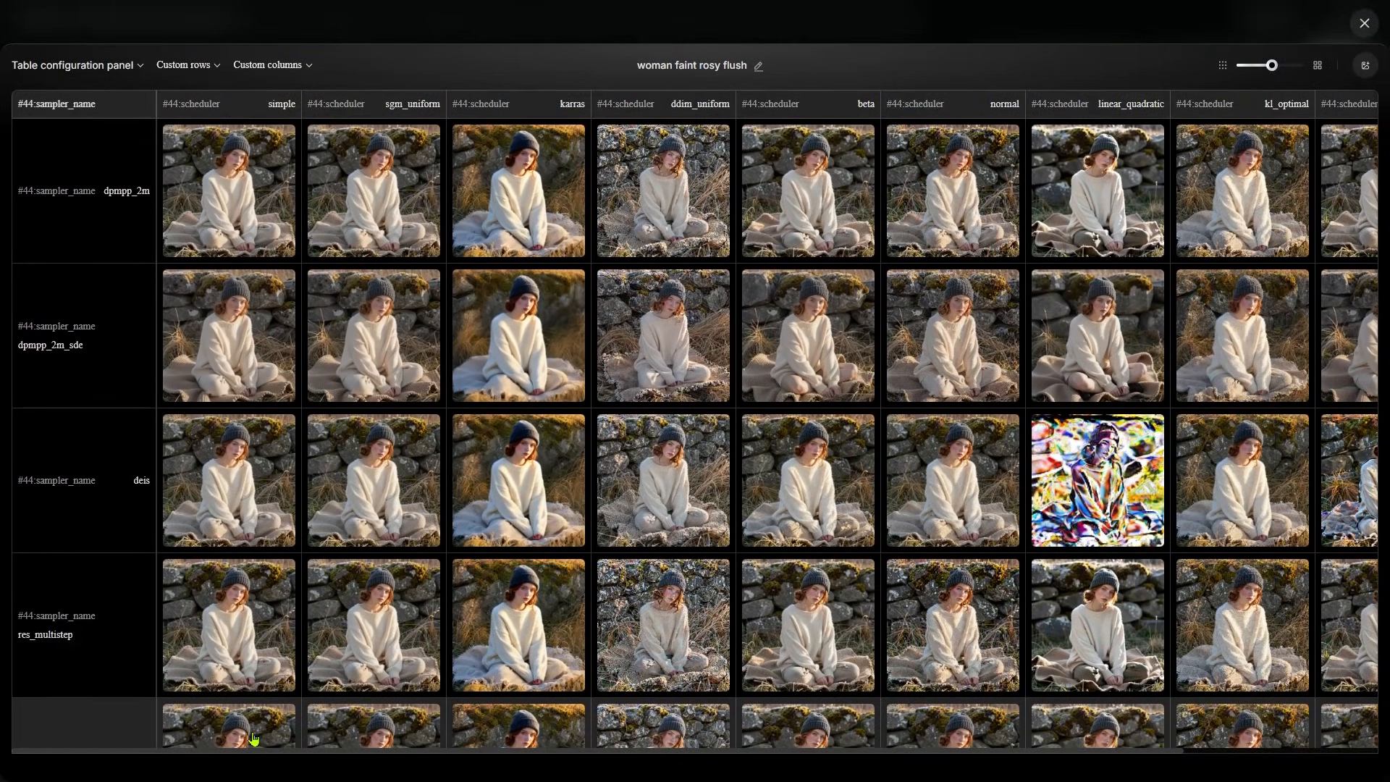
scroll(253, 739, down, 8)
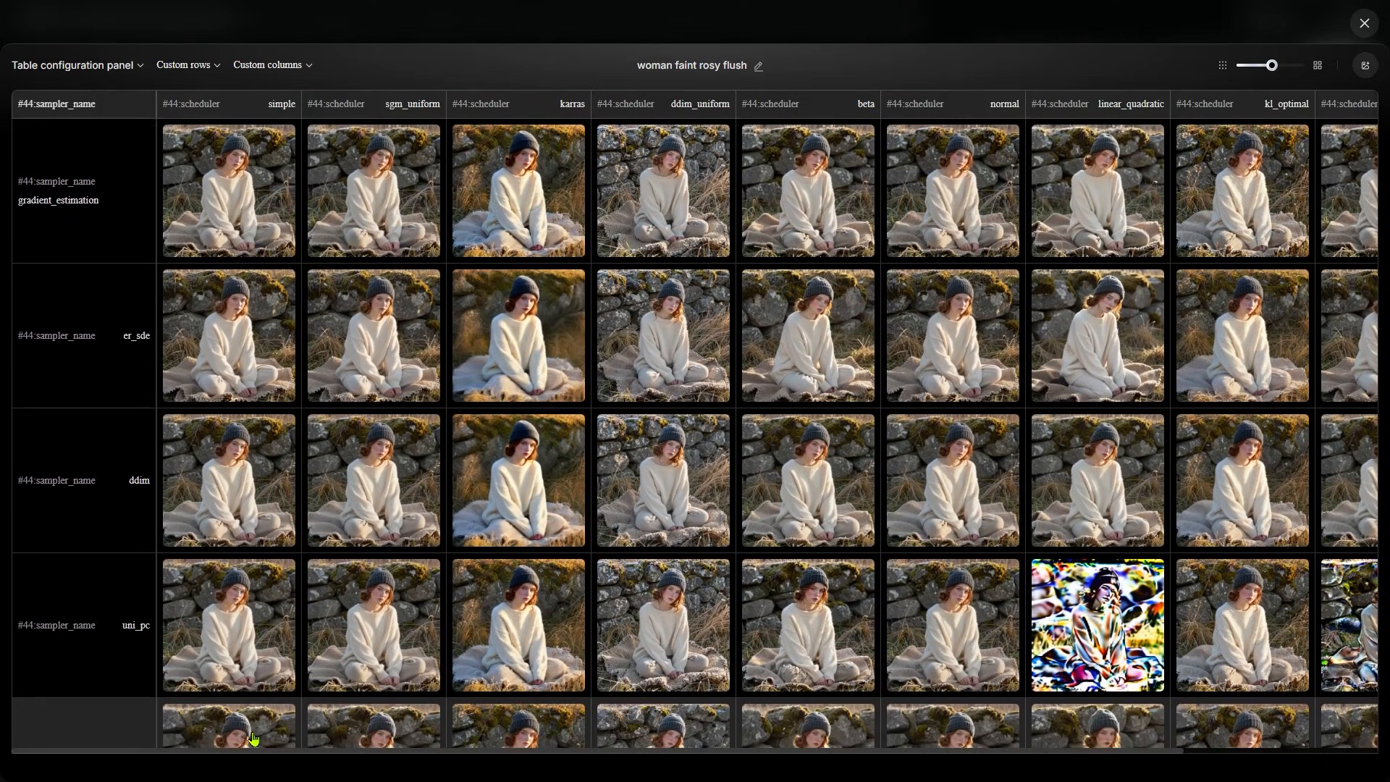
scroll(253, 740, down, 5)
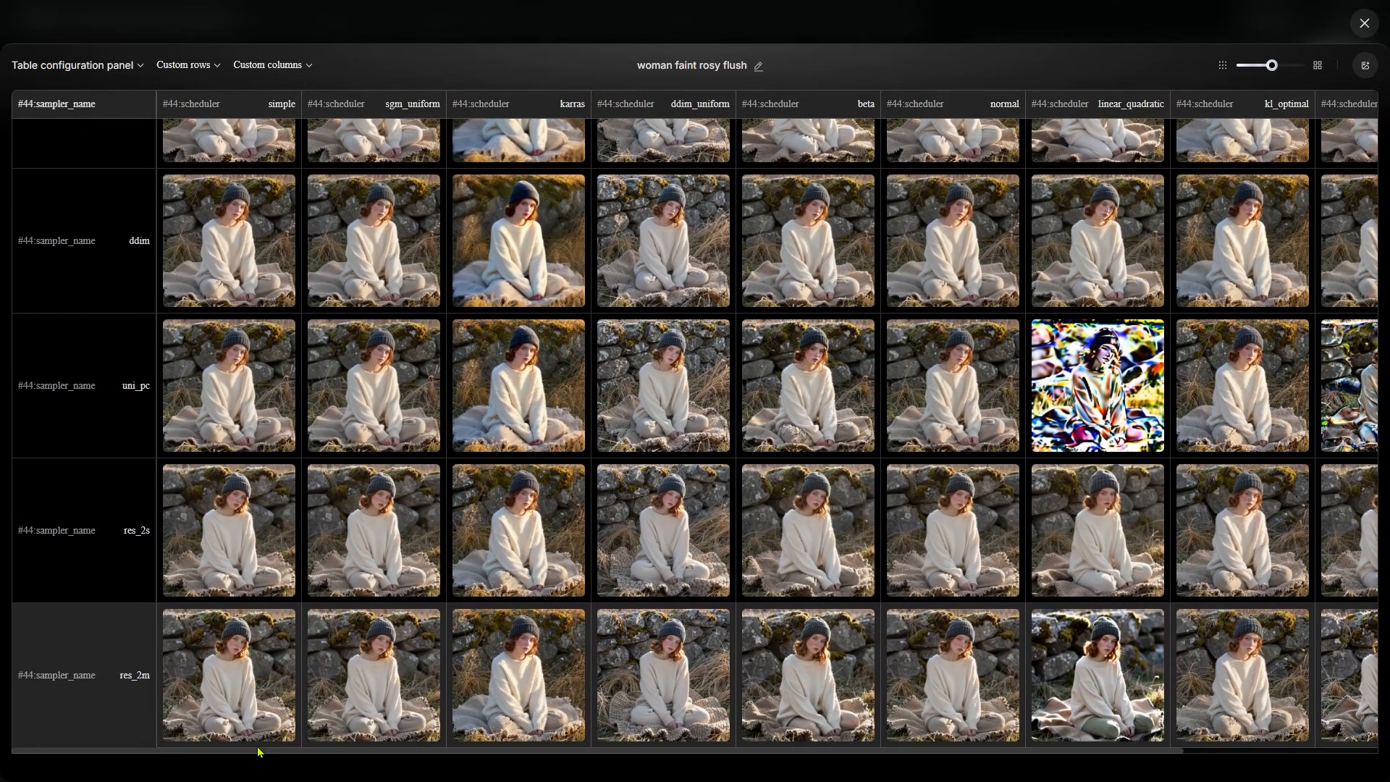
drag(259, 751, 509, 774)
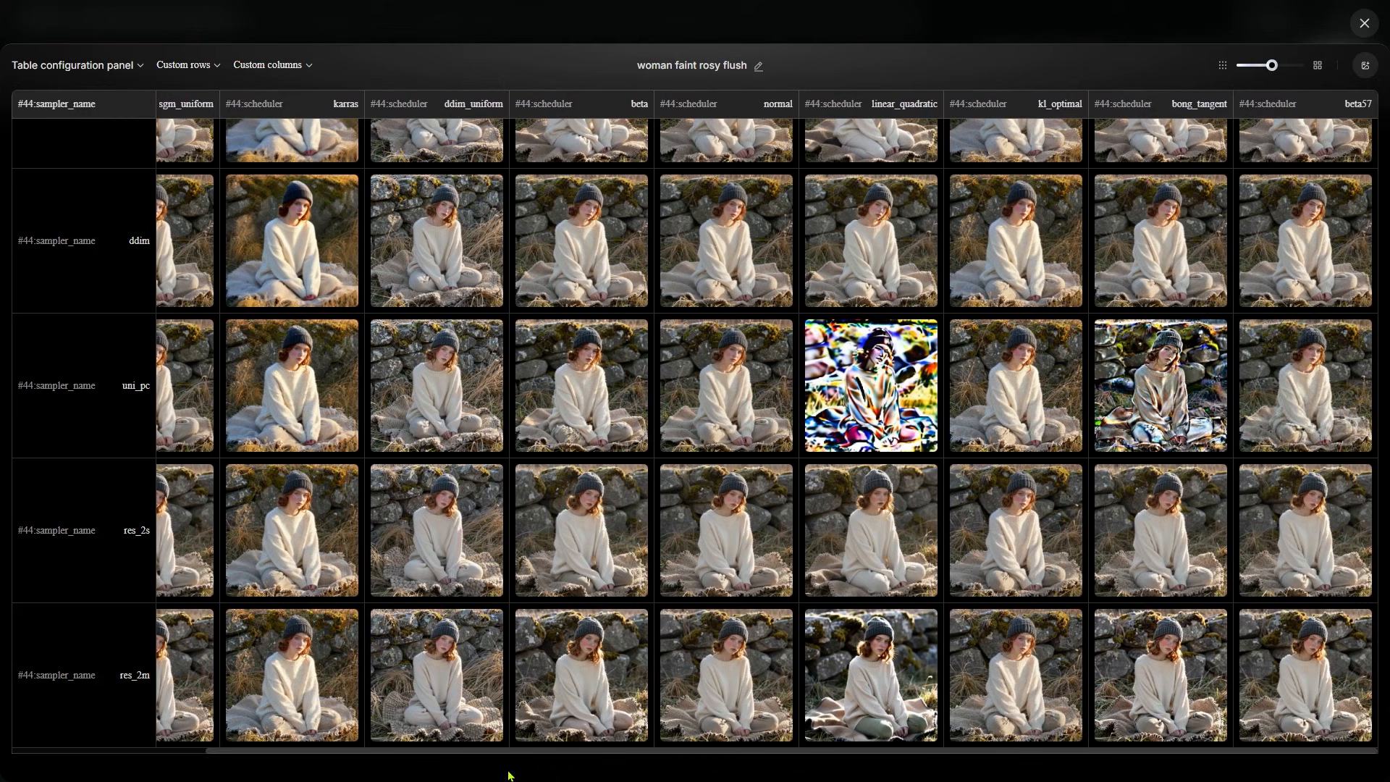
scroll(927, 713, up, 4)
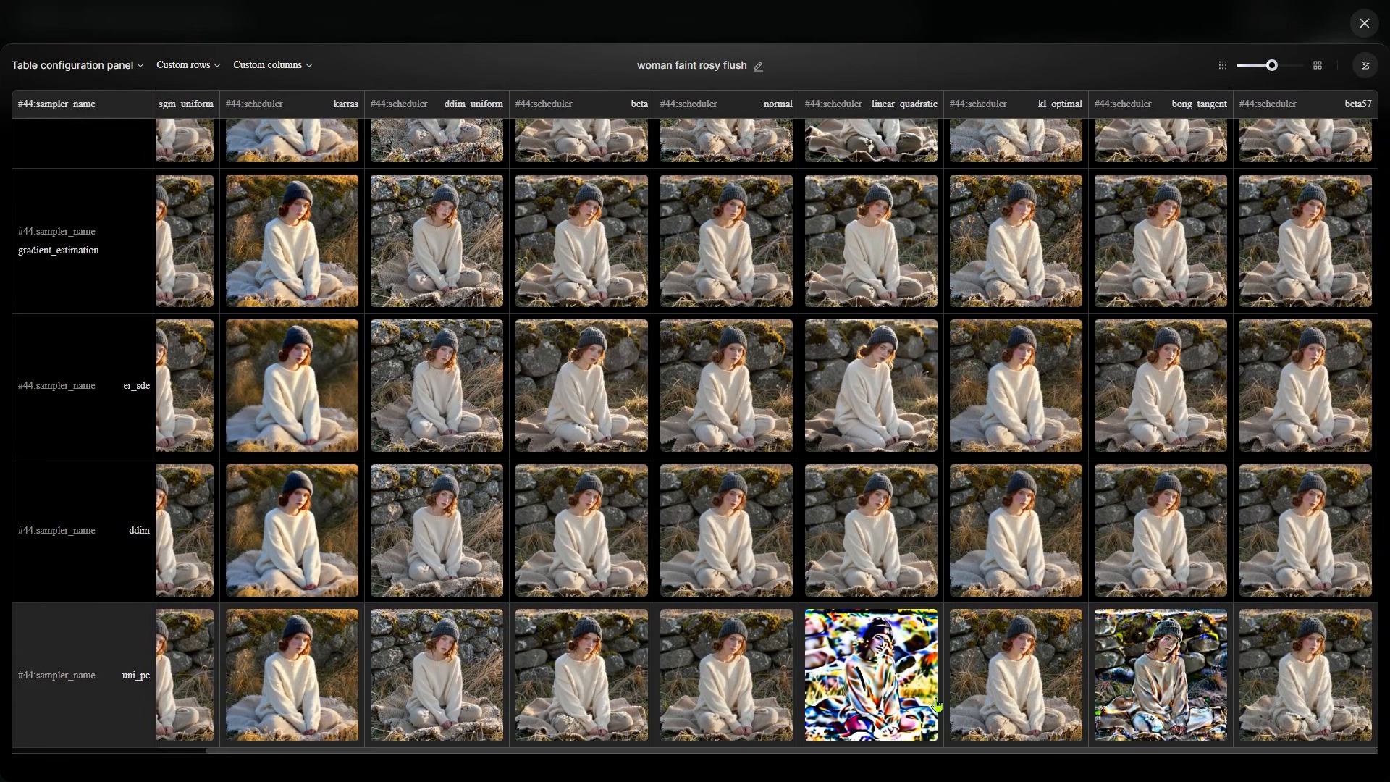
scroll(936, 705, up, 9)
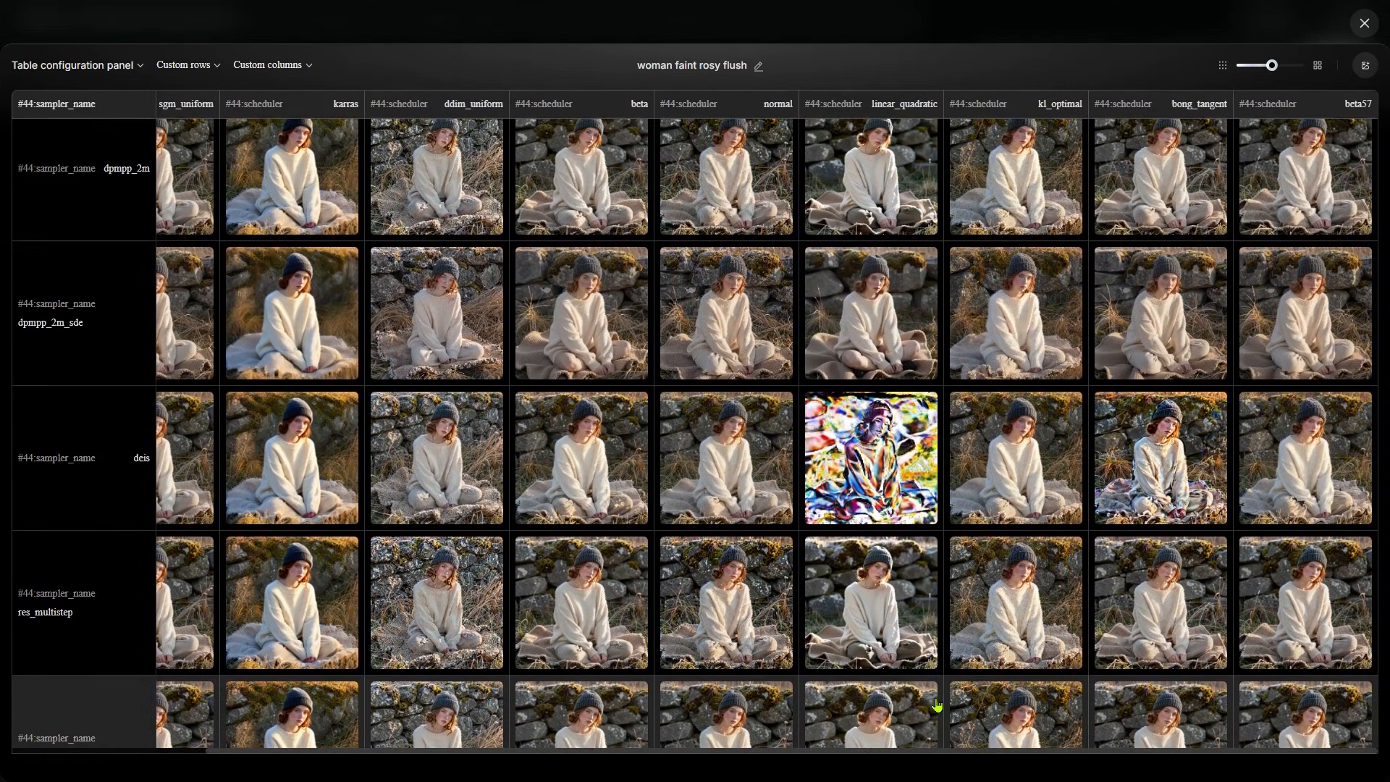
scroll(936, 705, up, 7)
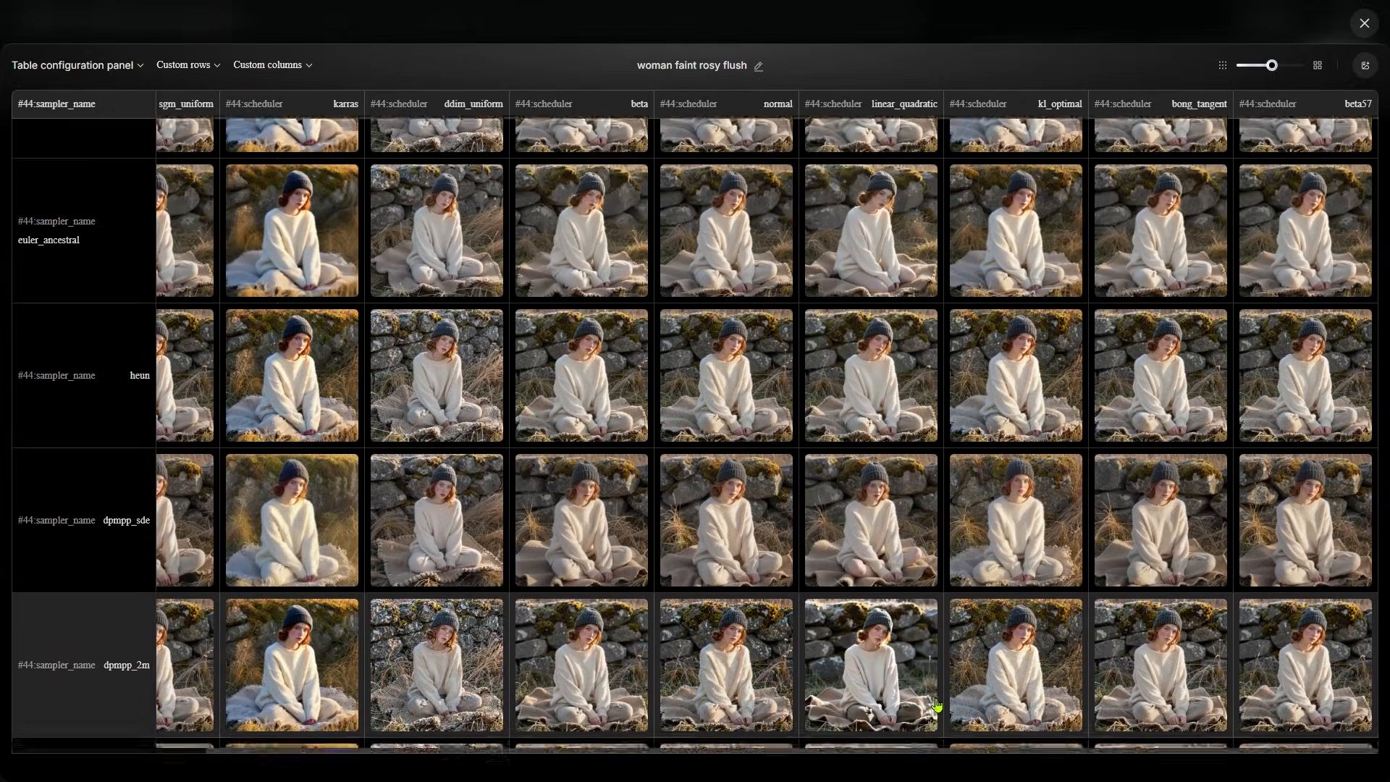
scroll(936, 705, up, 2)
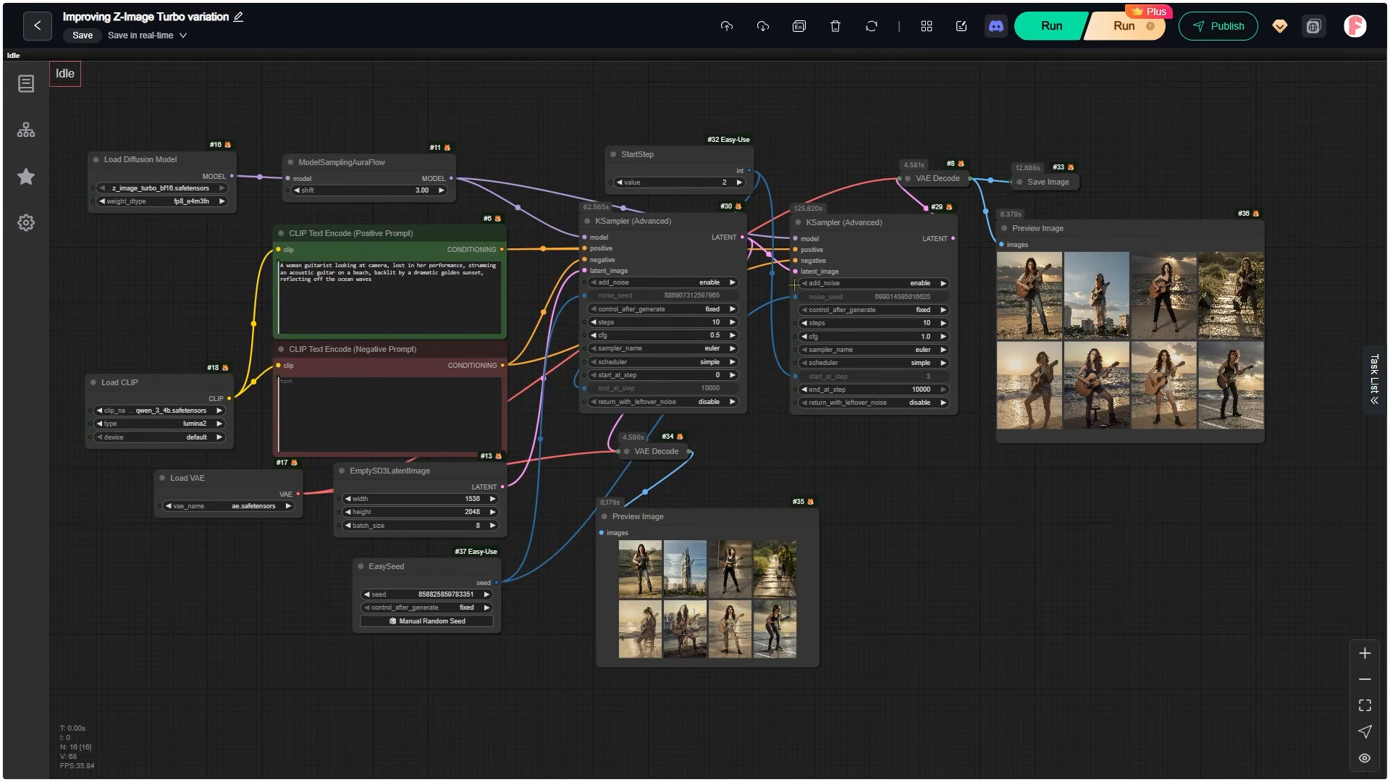
Set the cfg of the first KSampler (Advanced) node, #30, to 0.6.
scroll(790, 290, up, 7)
scroll(789, 288, up, 4)
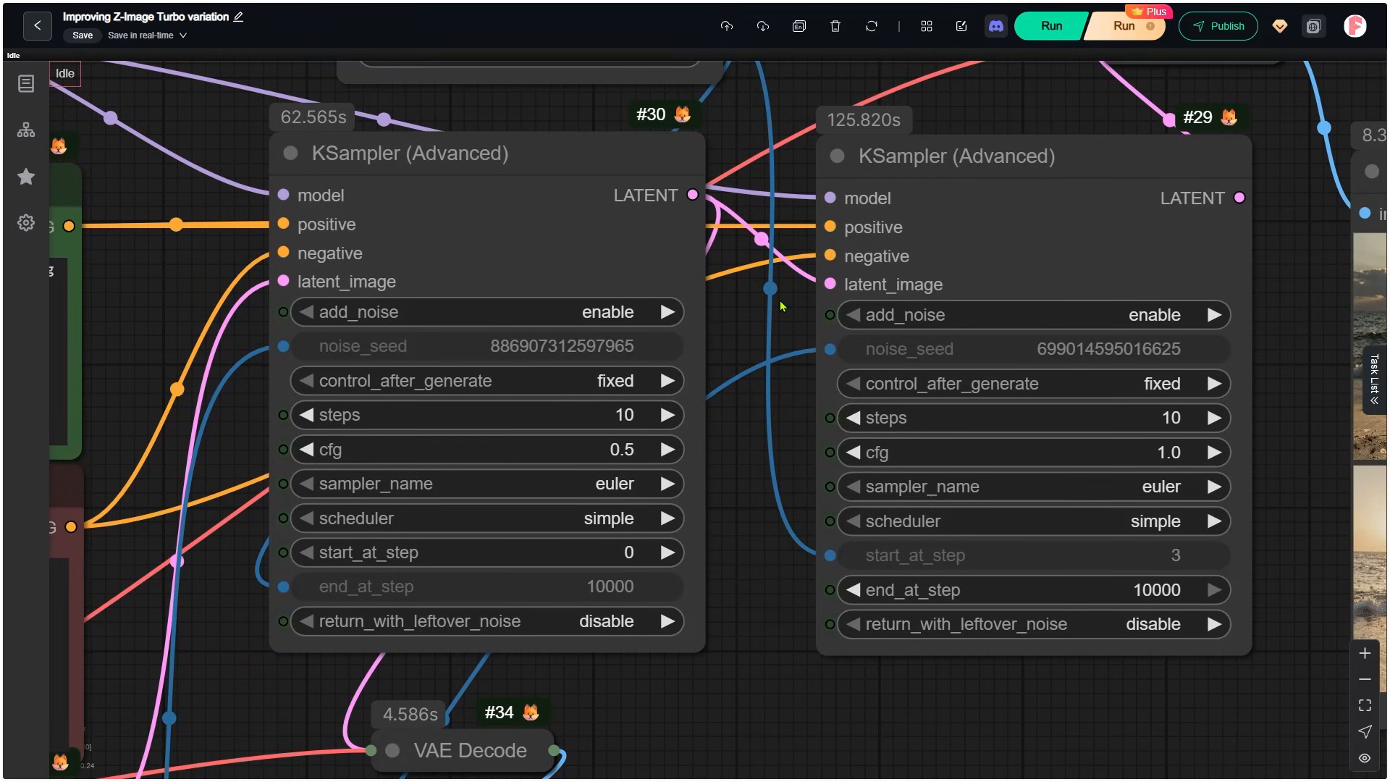
click(662, 252)
click(890, 252)
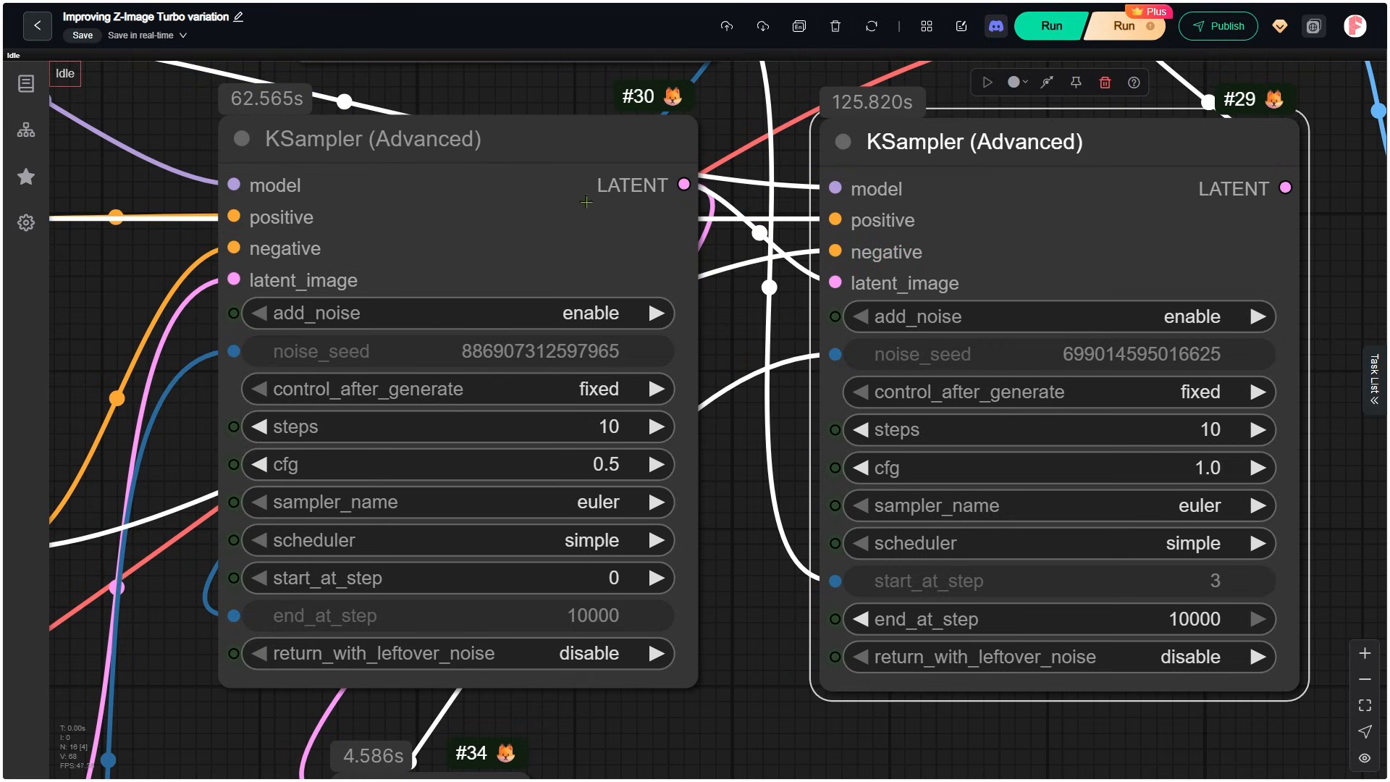
click(520, 170)
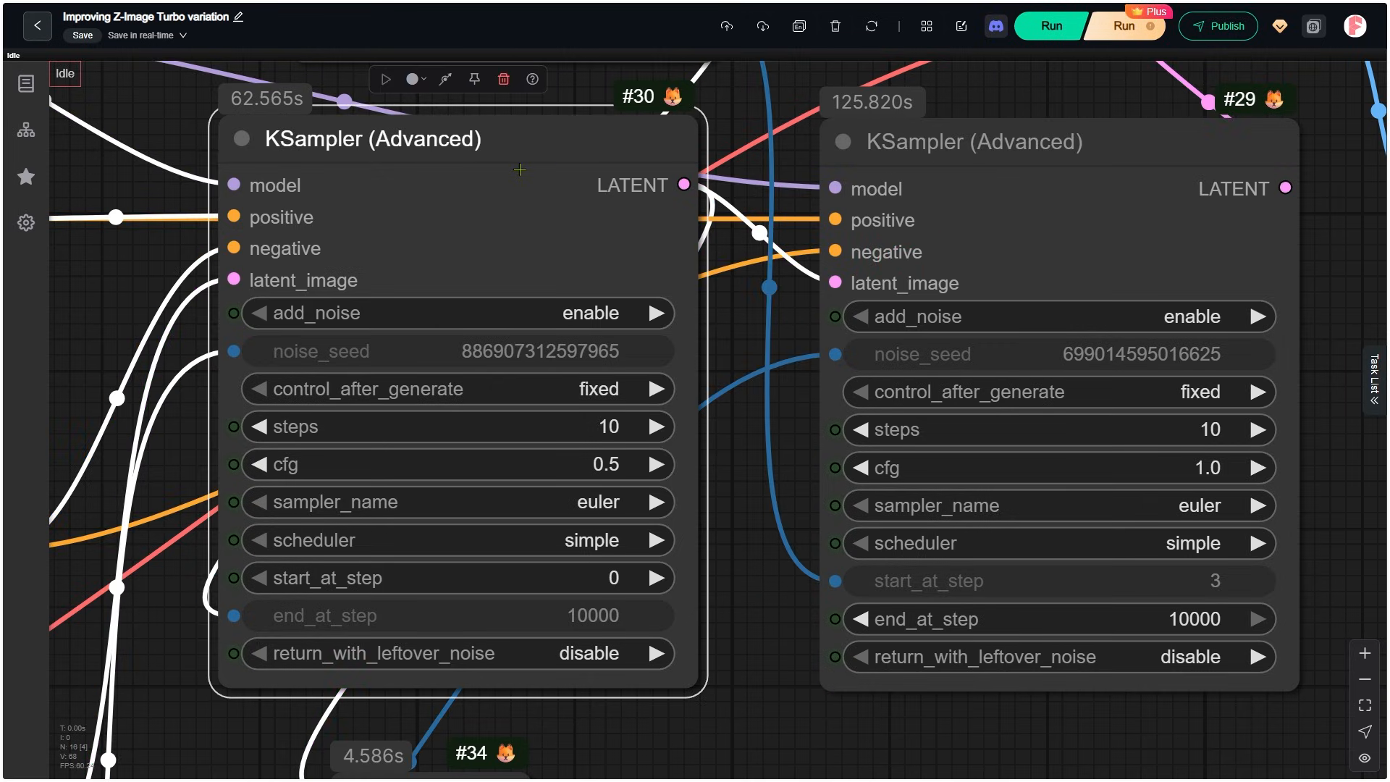
click(686, 464)
Examine the first sampler's preview images in node #35 and the text of the positive prompt node.
scroll(791, 288, down, 6)
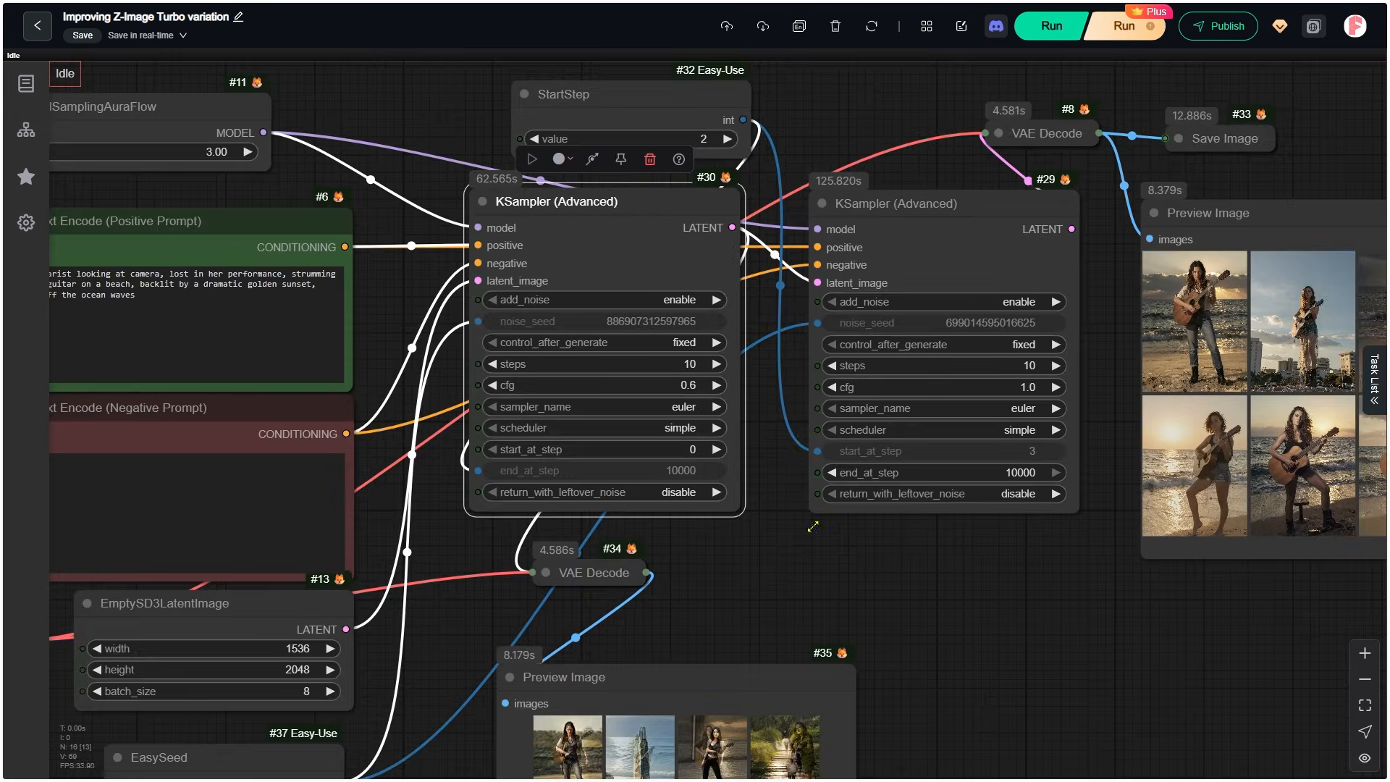
drag(815, 530, 902, 188)
scroll(819, 572, up, 3)
scroll(819, 571, up, 2)
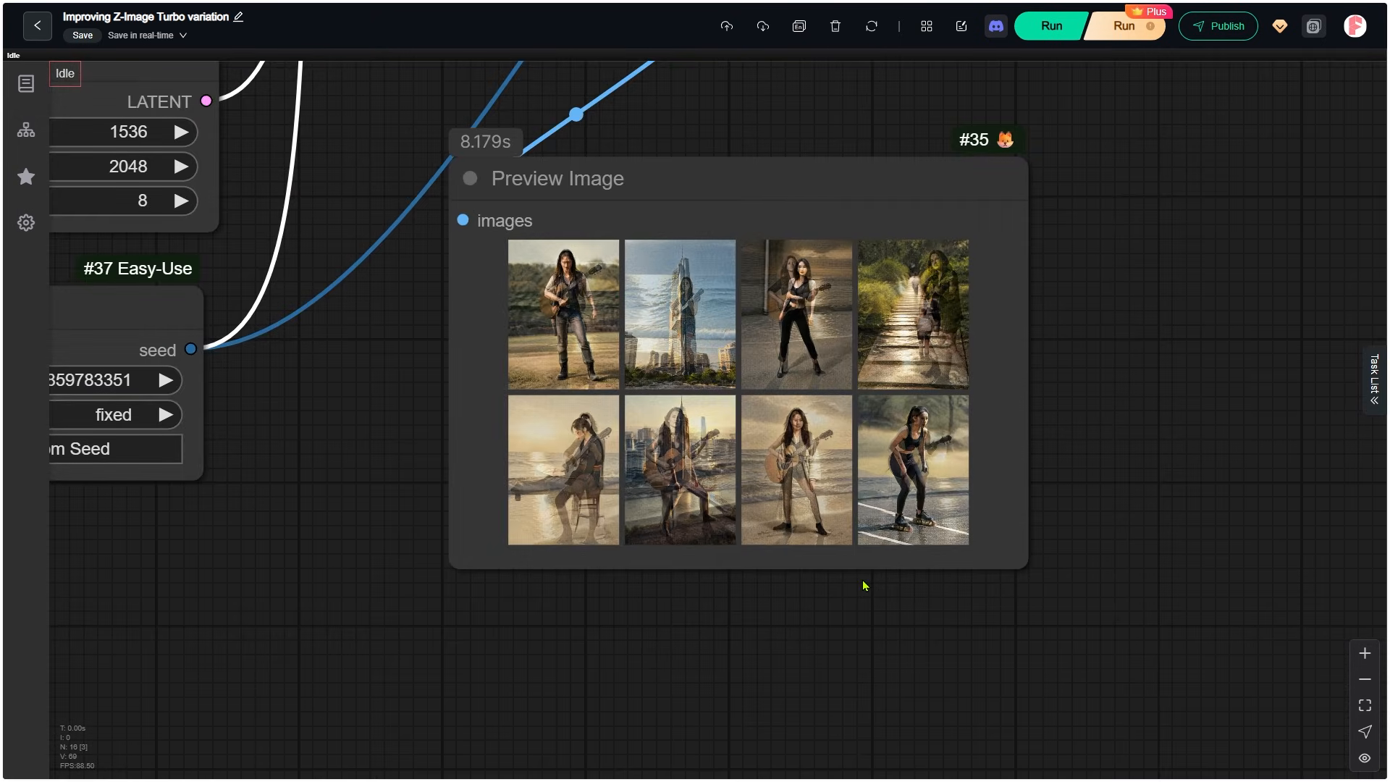
scroll(1130, 623, down, 4)
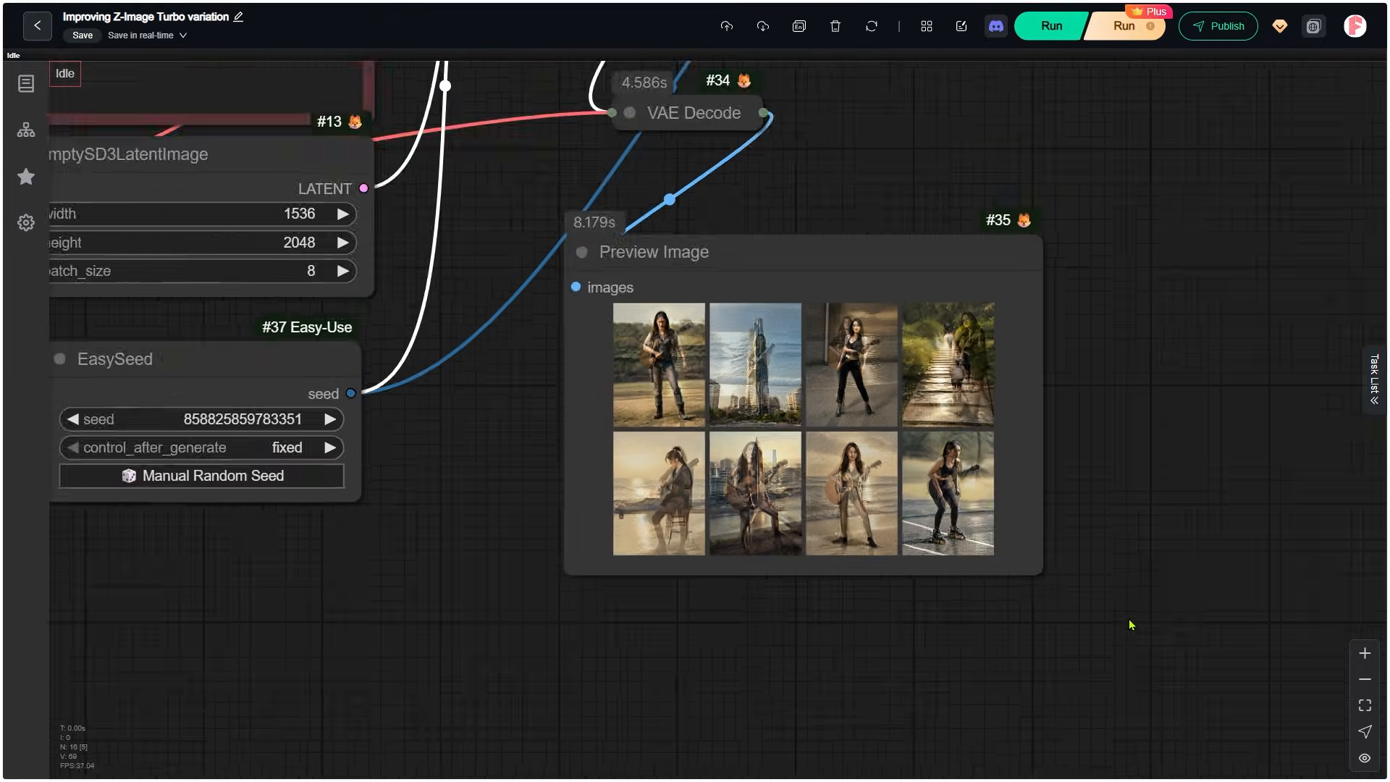
drag(696, 306, 1120, 726)
scroll(701, 304, up, 11)
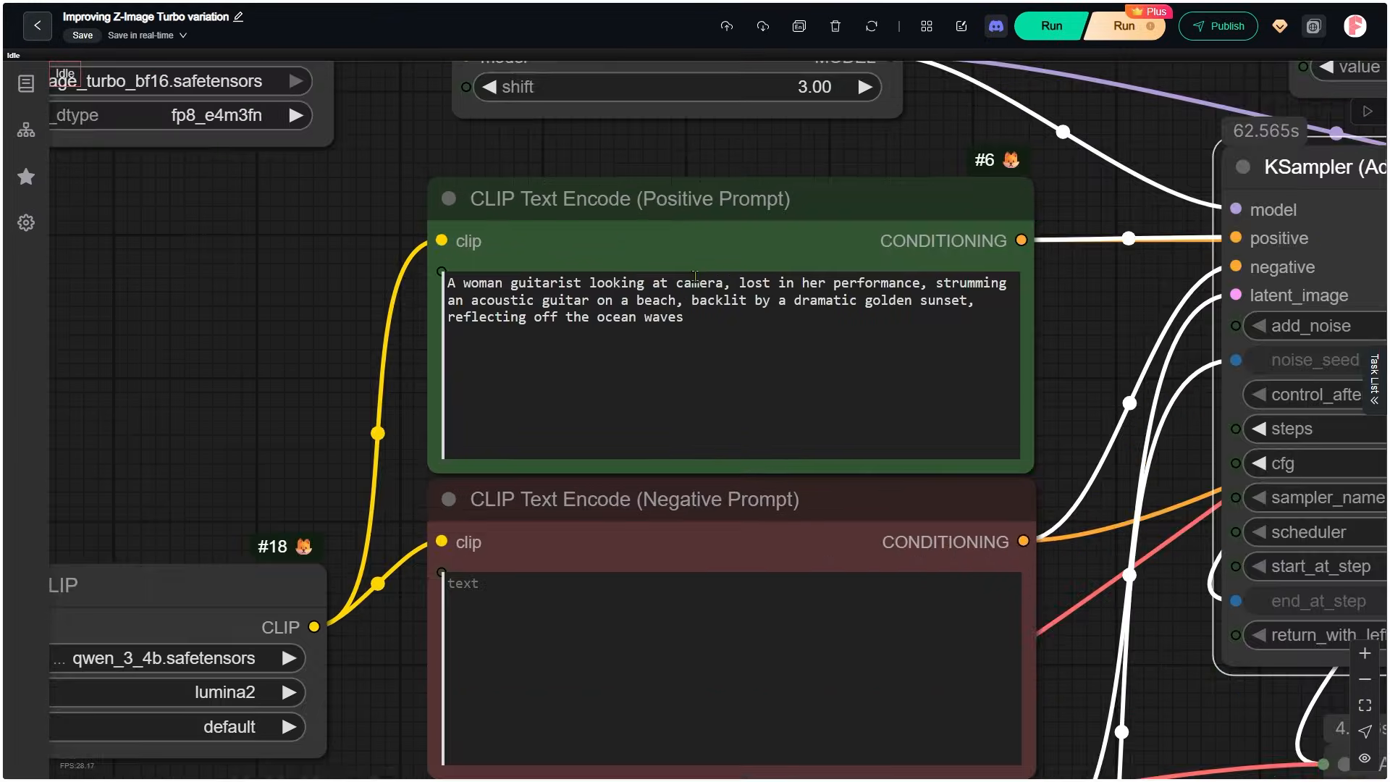
click(860, 210)
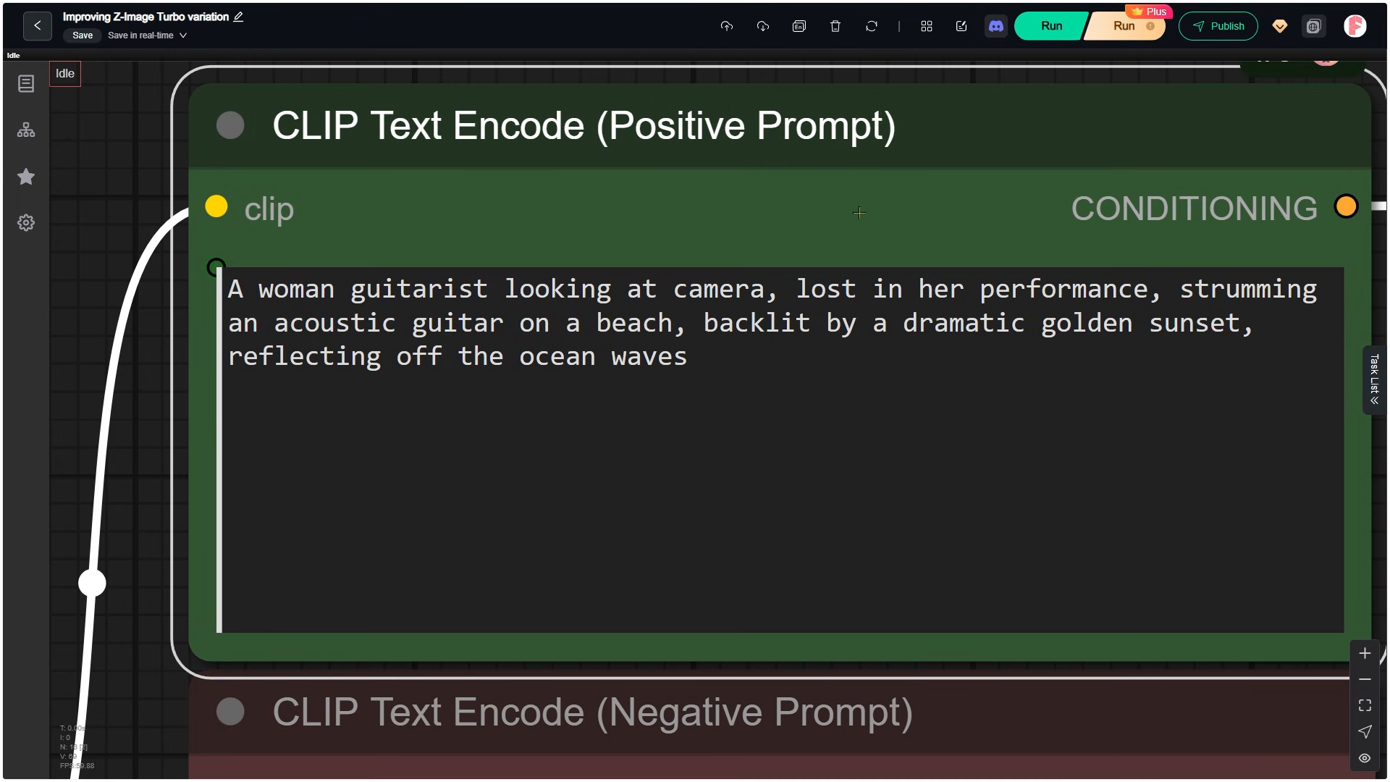
scroll(515, 210, down, 14)
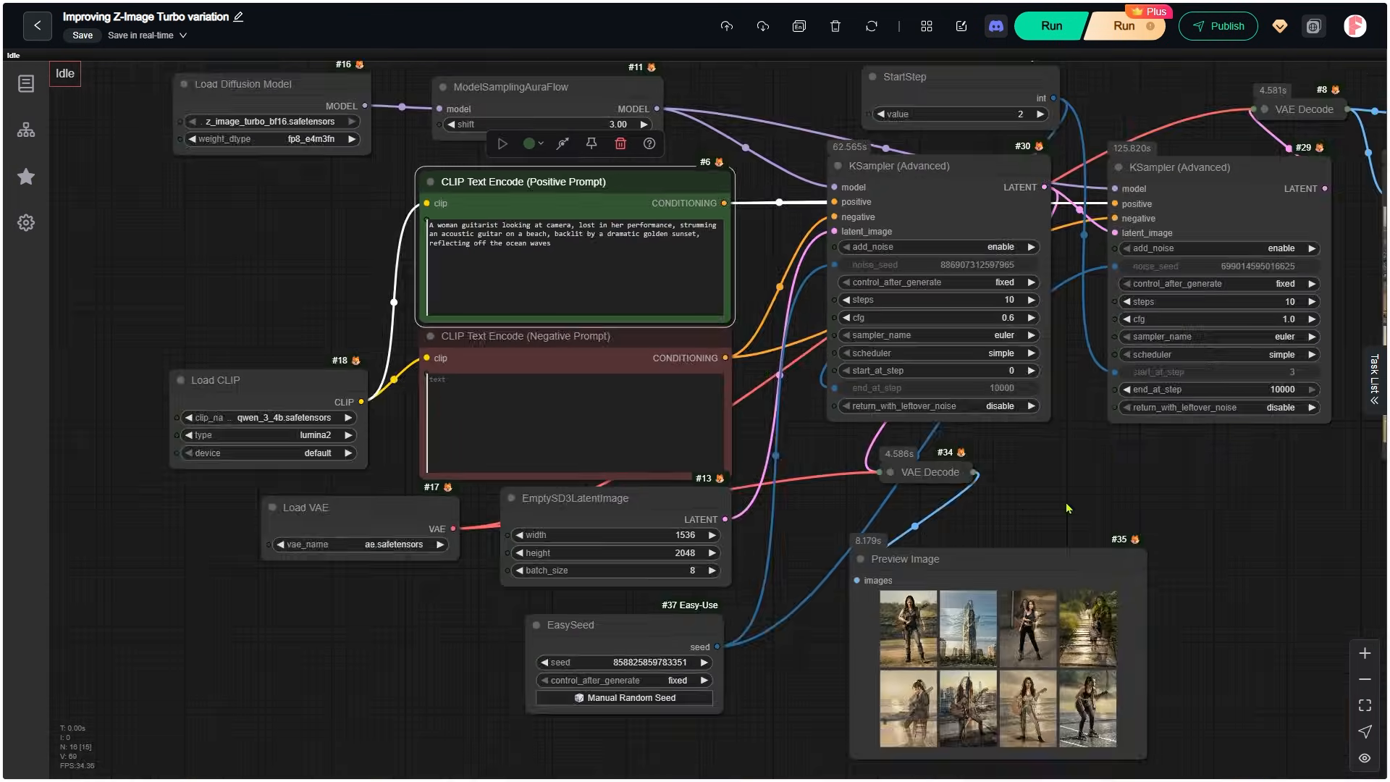
drag(1146, 517, 1070, 303)
scroll(999, 462, up, 14)
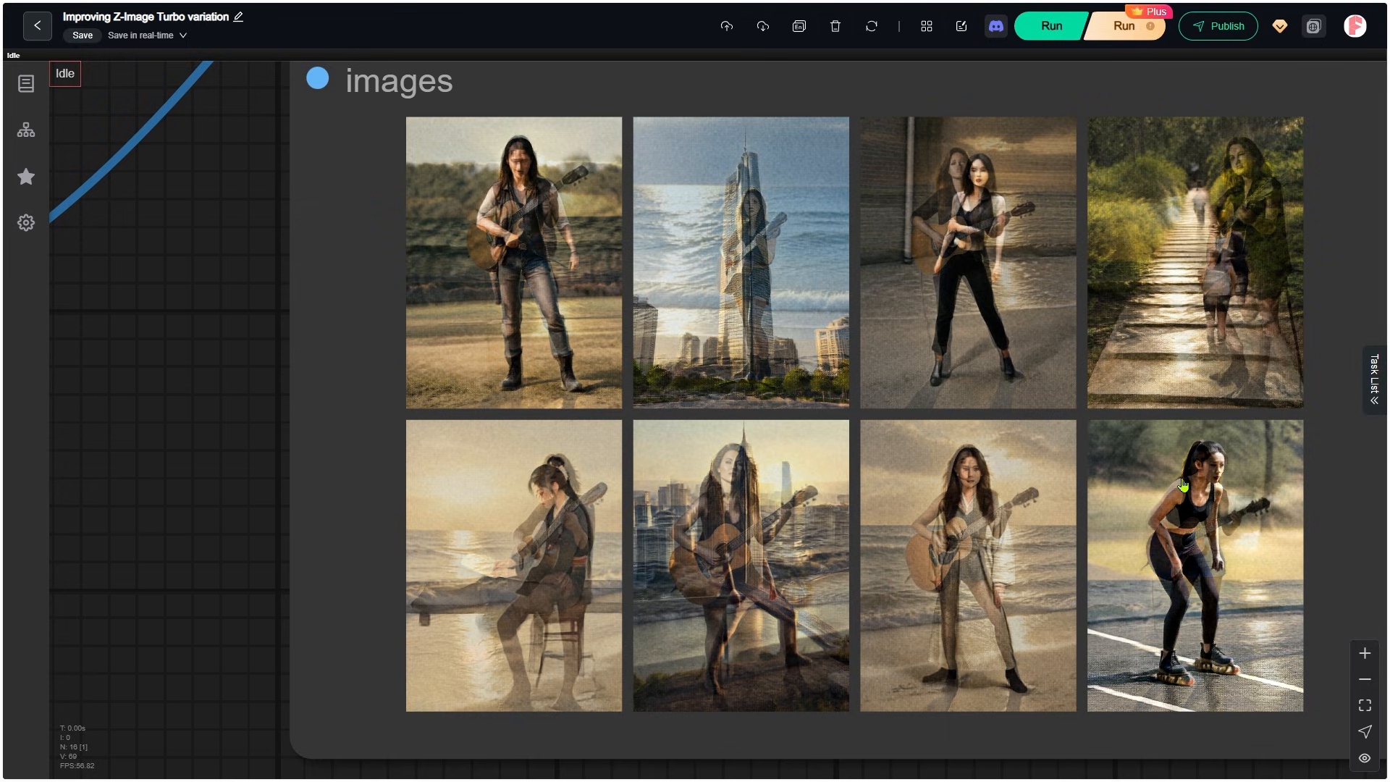
Examine the second sampler's preview images, enlarging the guitarist in front of the buildings and returning to the grid.
scroll(1183, 486, down, 11)
drag(1286, 310, 540, 658)
scroll(901, 279, up, 9)
scroll(517, 343, down, 3)
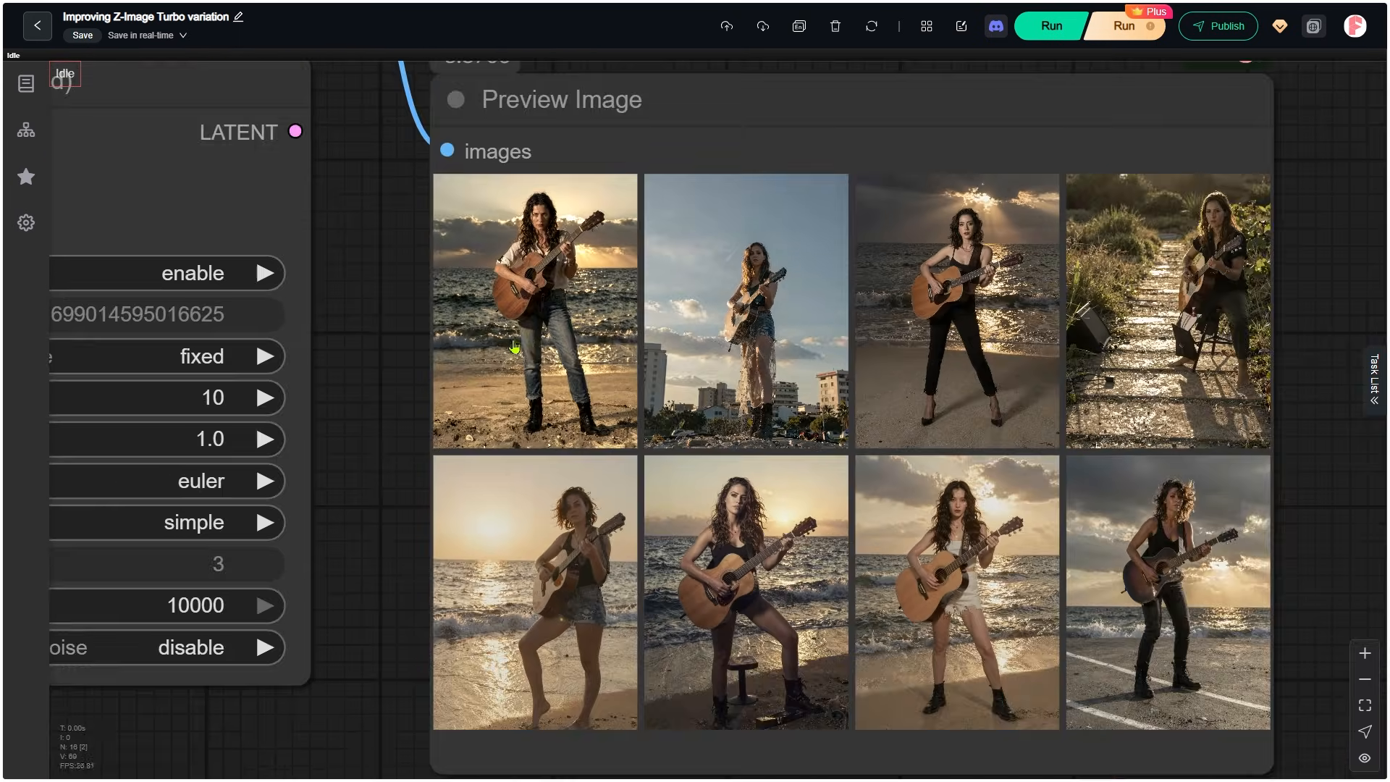
scroll(1040, 394, up, 2)
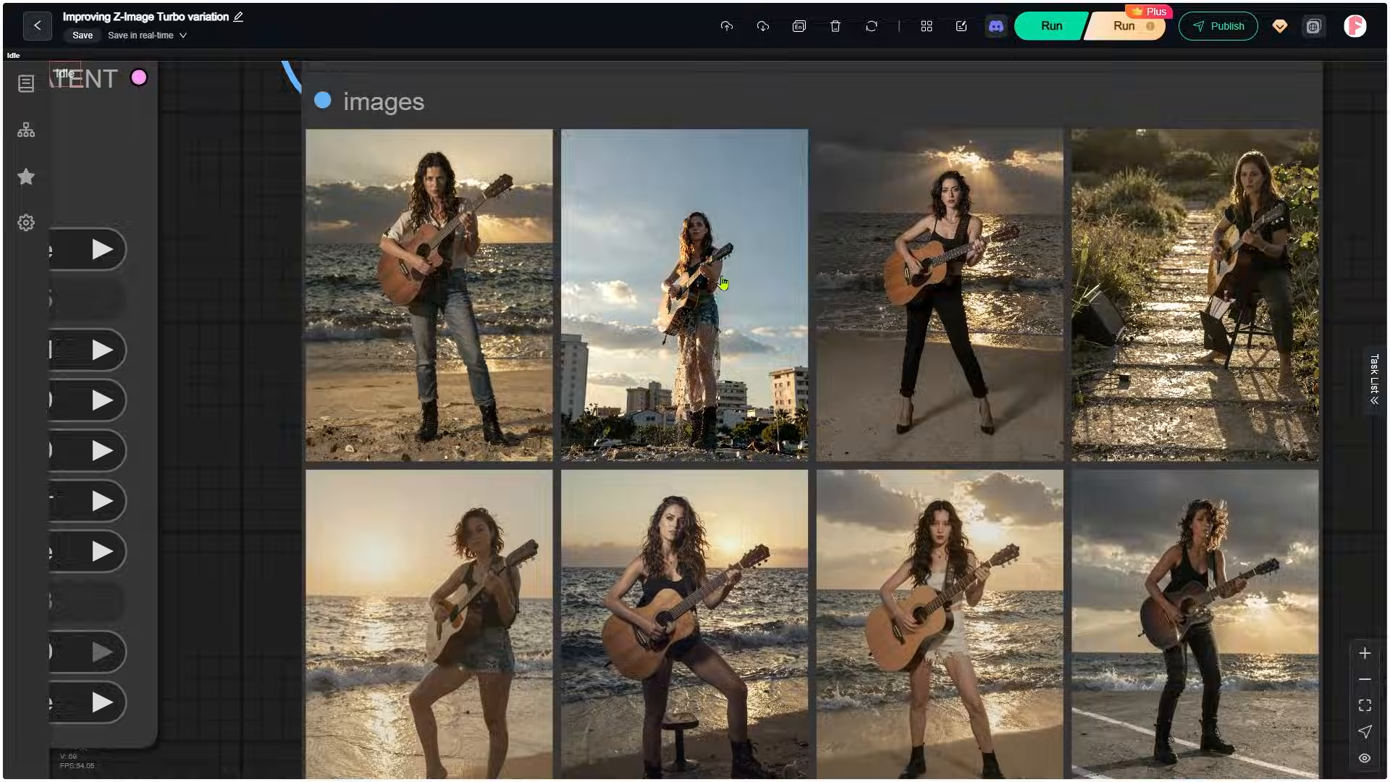
click(705, 257)
scroll(839, 443, up, 5)
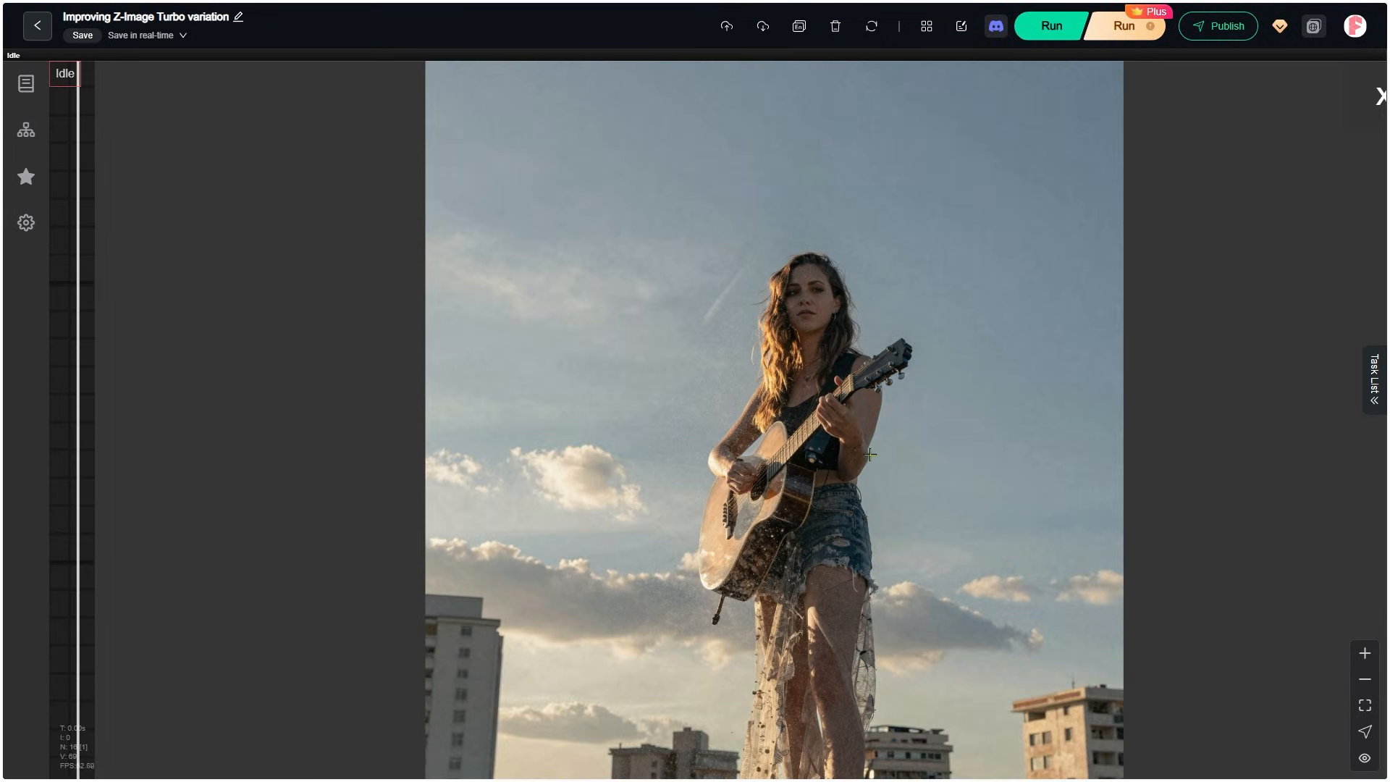
scroll(691, 397, down, 5)
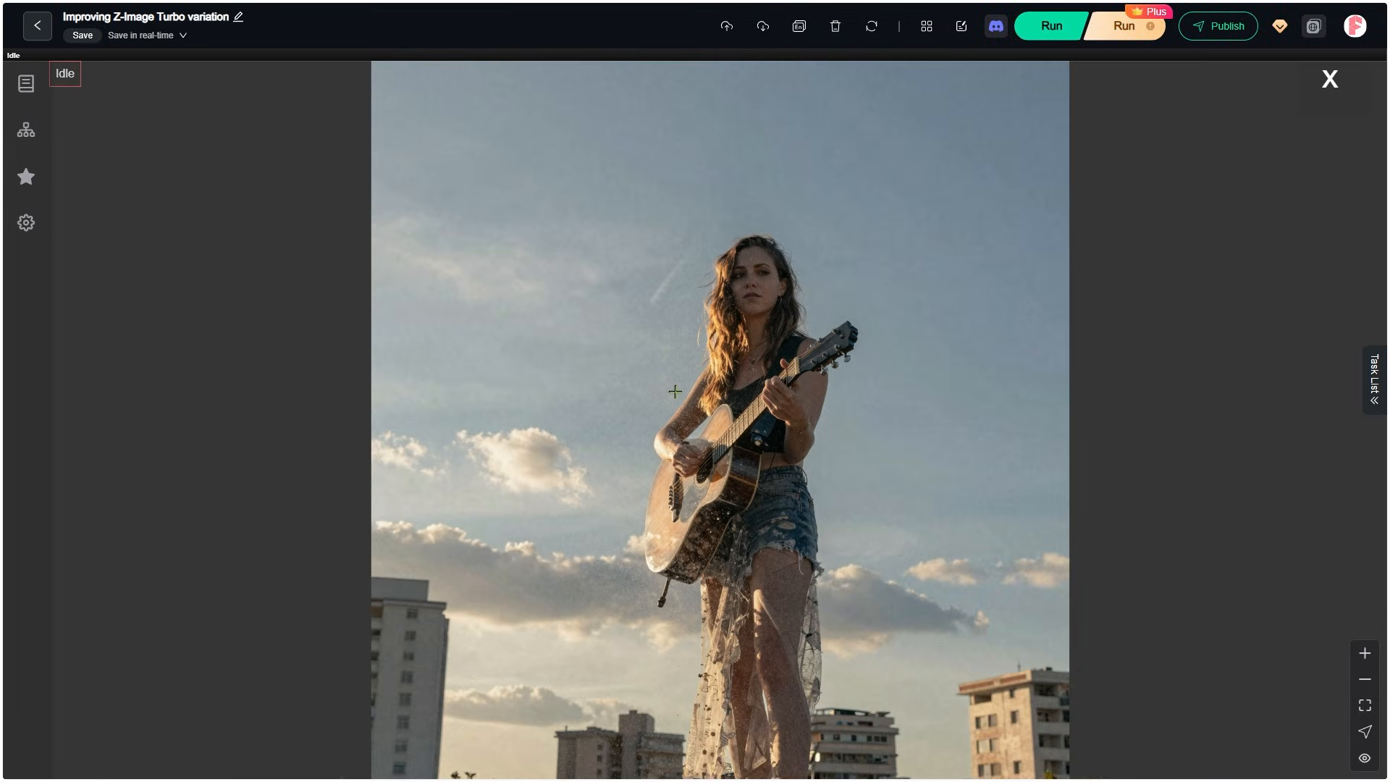
click(1153, 185)
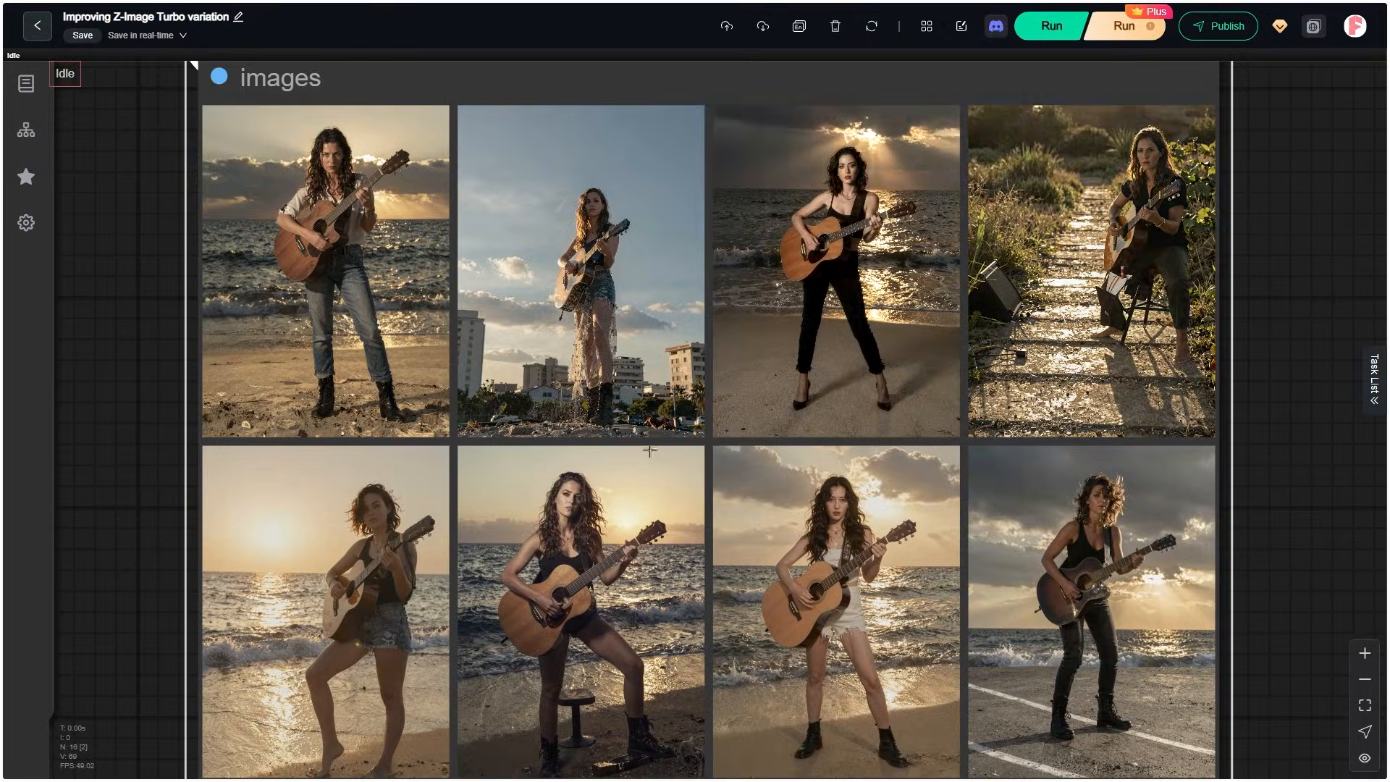
Enlarge the second sampler's preview image of the guitarist seated on the garden path and inspect its details.
drag(649, 449, 463, 517)
scroll(463, 517, up, 1)
click(945, 287)
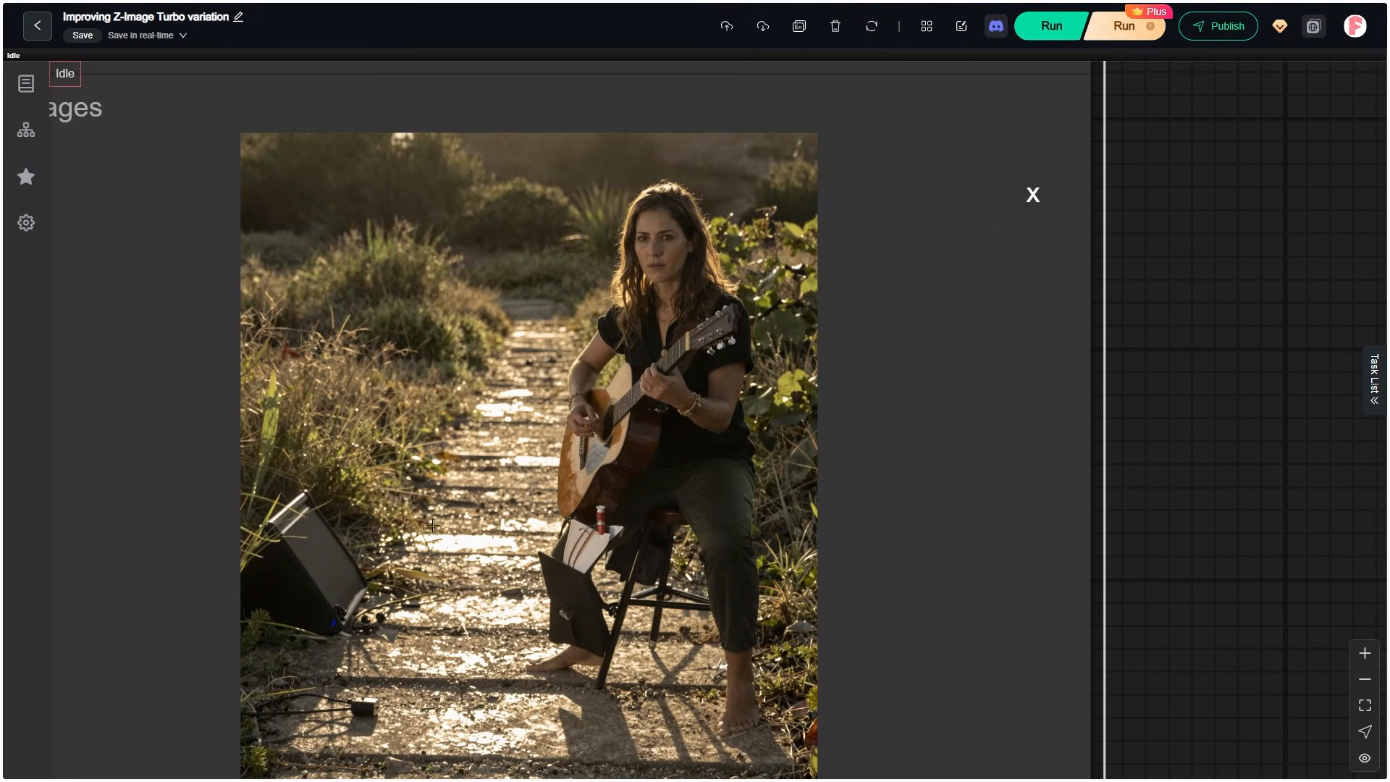
scroll(351, 614, up, 5)
scroll(756, 530, up, 2)
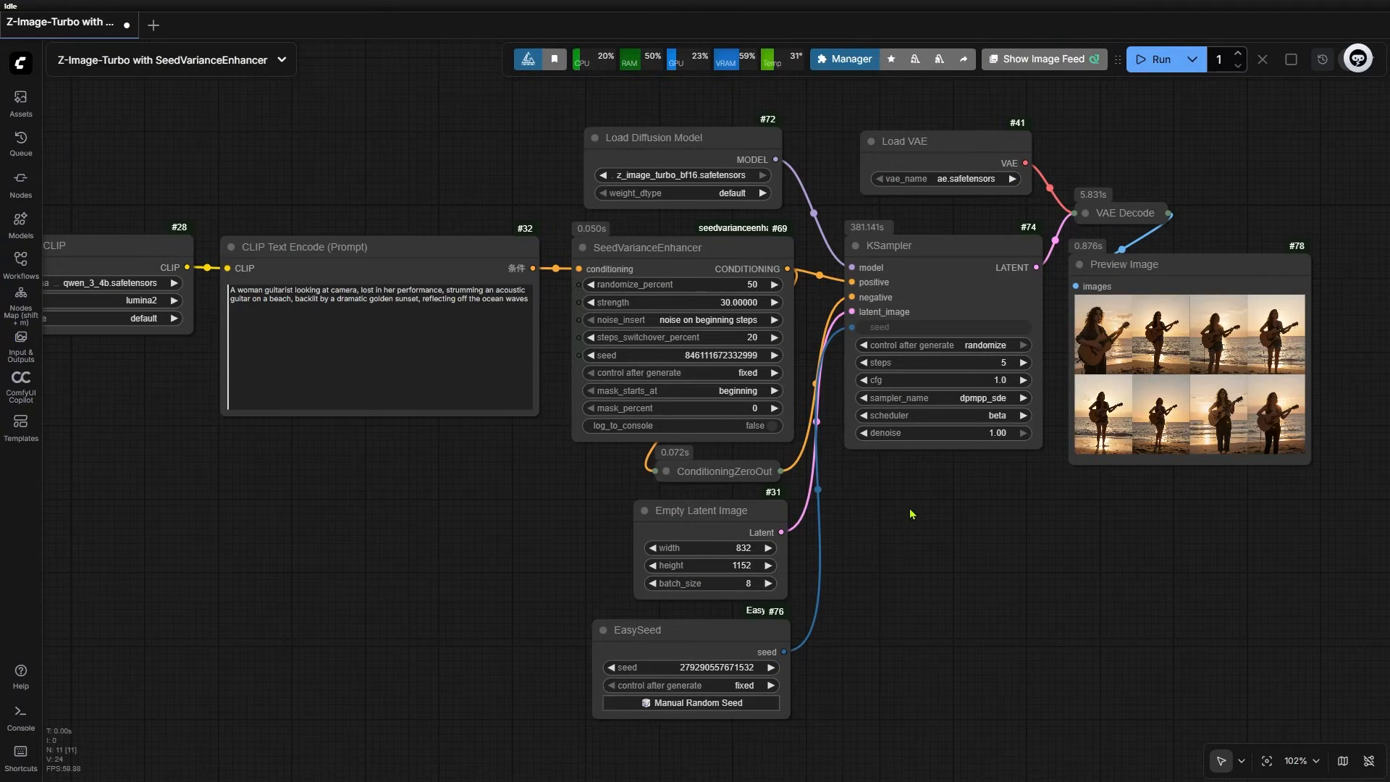
In the Z-Image-Turbo with SeedVarianceEnhancer workflow, examine the SeedVarianceEnhancer node's settings and the images in the Preview Image node.
scroll(776, 441, up, 5)
scroll(776, 441, up, 2)
click(565, 200)
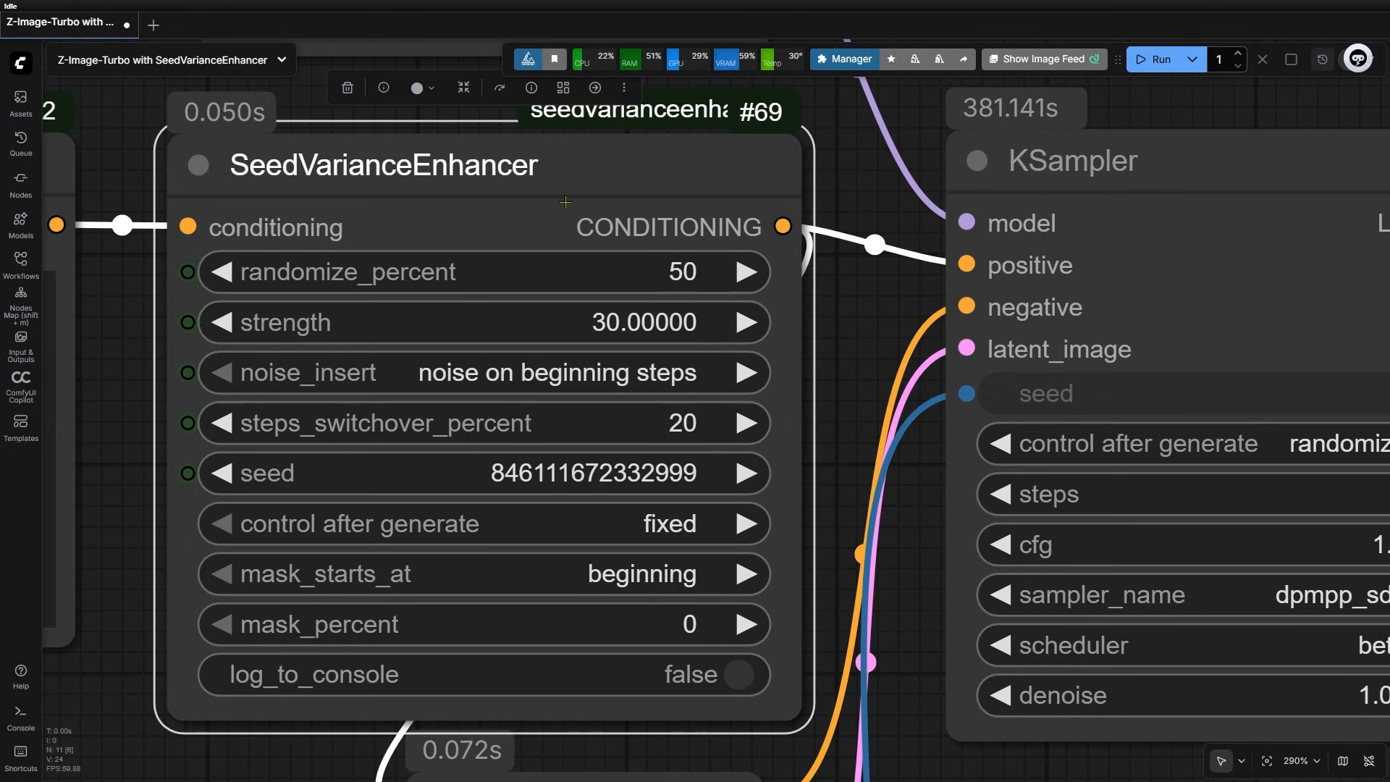
scroll(566, 202, down, 8)
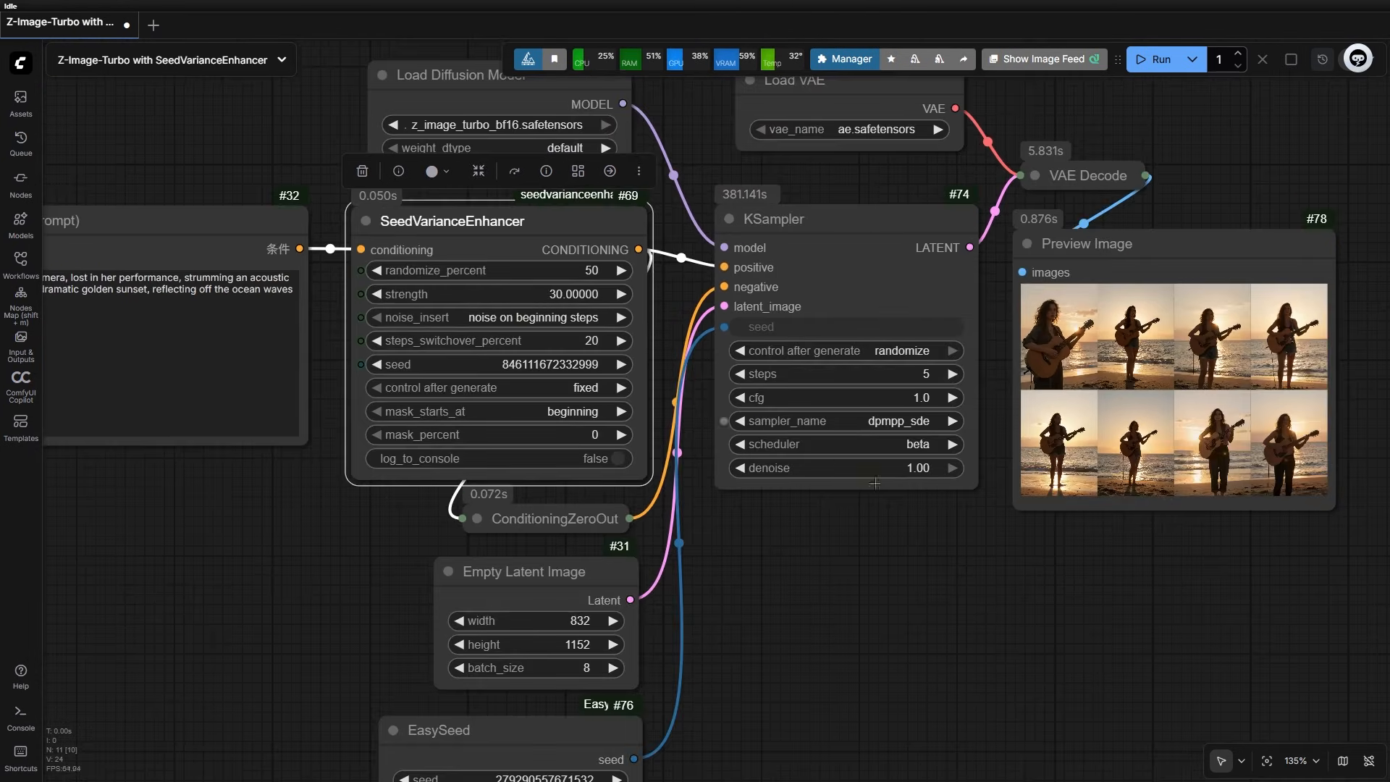
drag(1053, 555, 456, 599)
scroll(564, 541, up, 4)
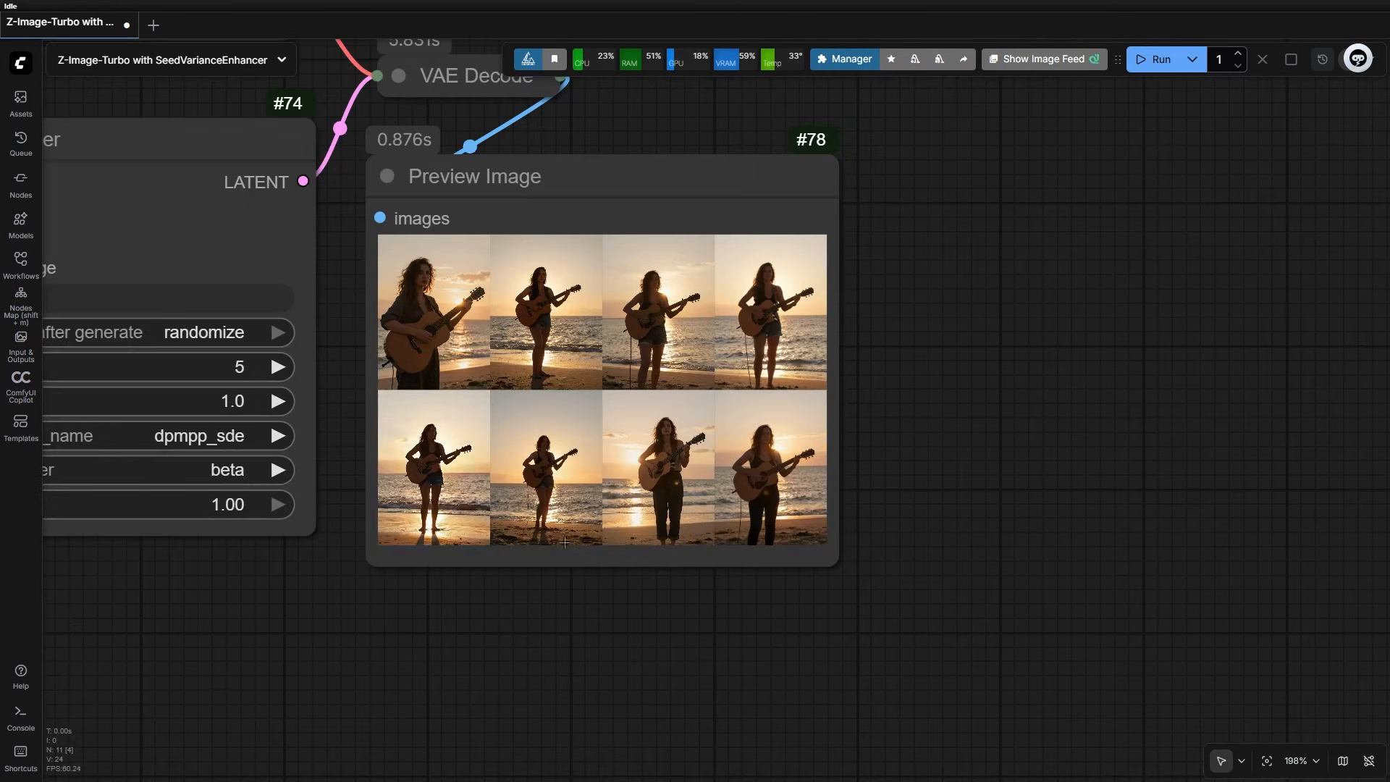
scroll(353, 260, up, 6)
drag(332, 318, 241, 233)
scroll(241, 233, up, 1)
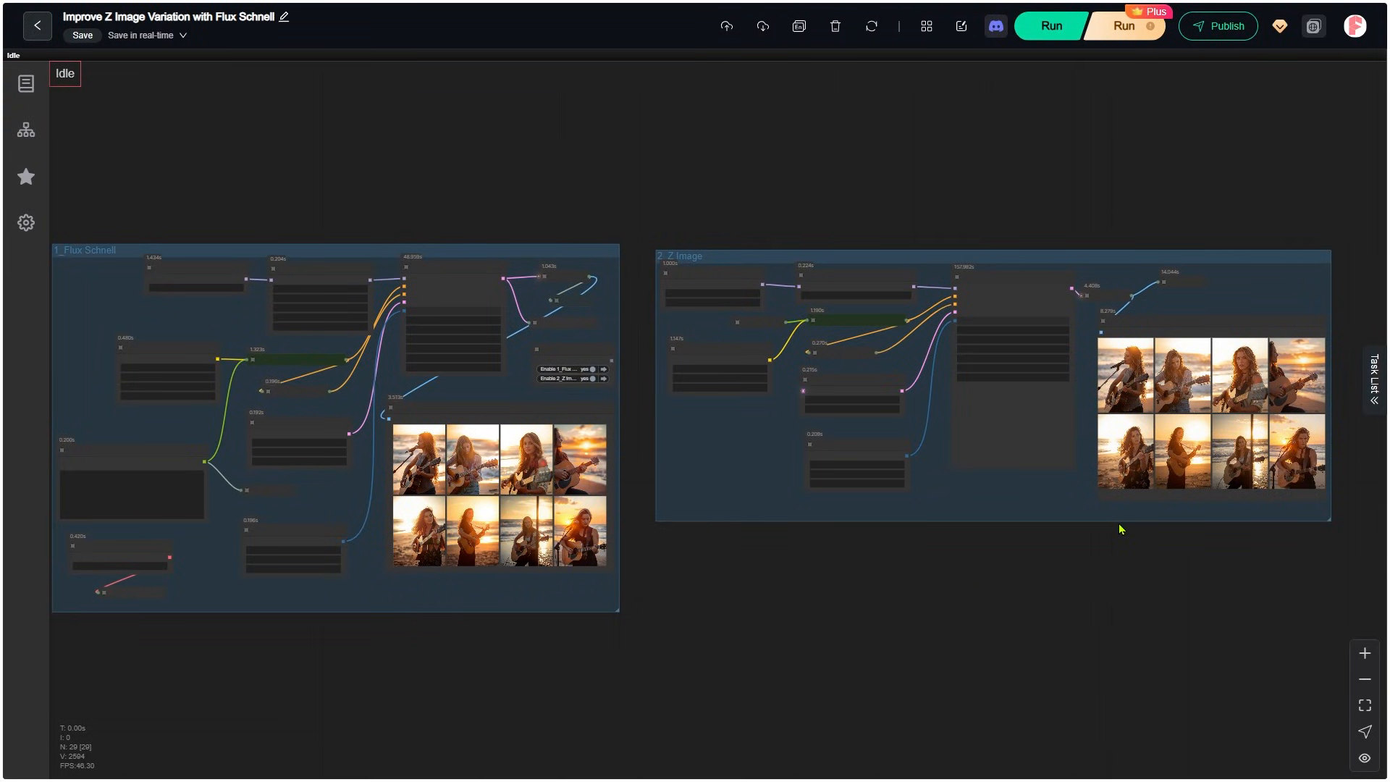
In the Flux Schnell variation workflow, examine the Z Image group's preview images and the Flux Schnell group's Unet Loader (GGUF) node.
scroll(1119, 524, up, 6)
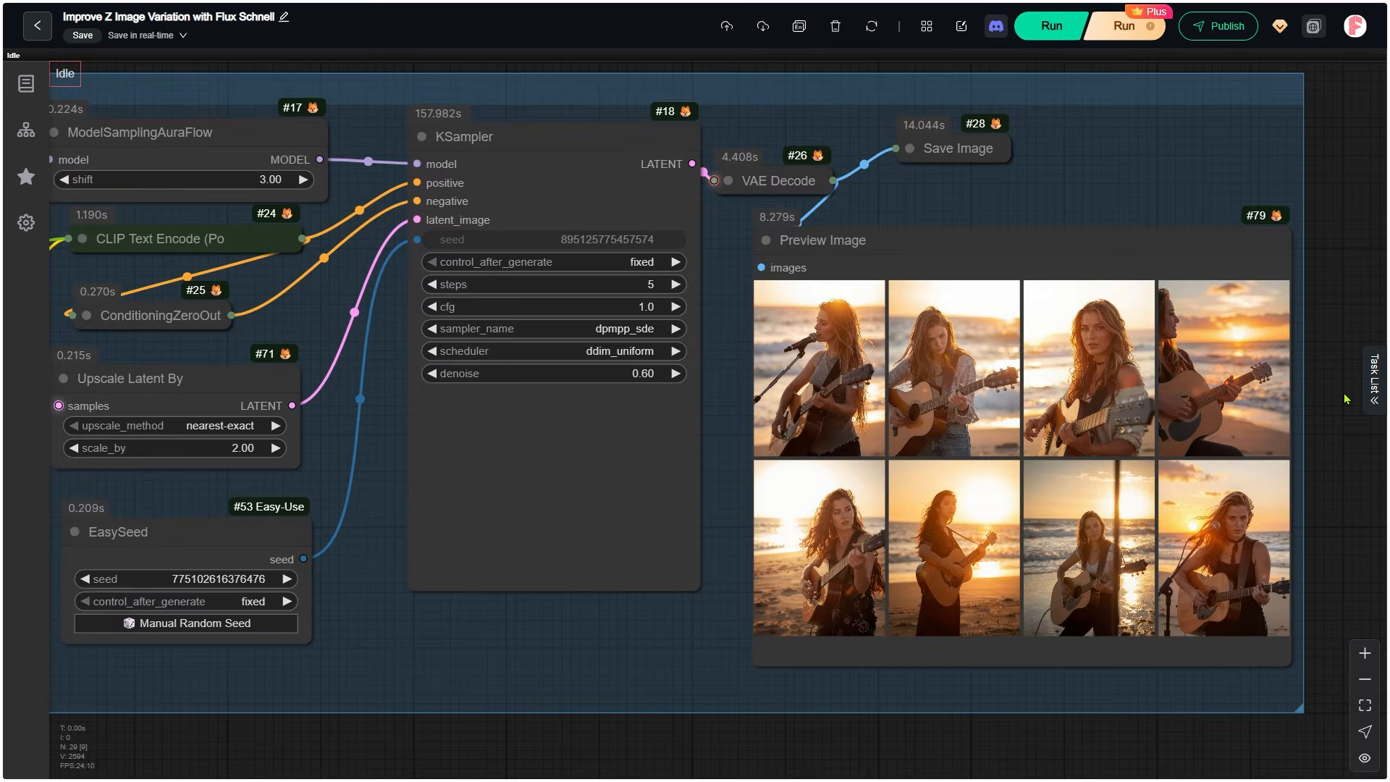
scroll(1298, 549, up, 4)
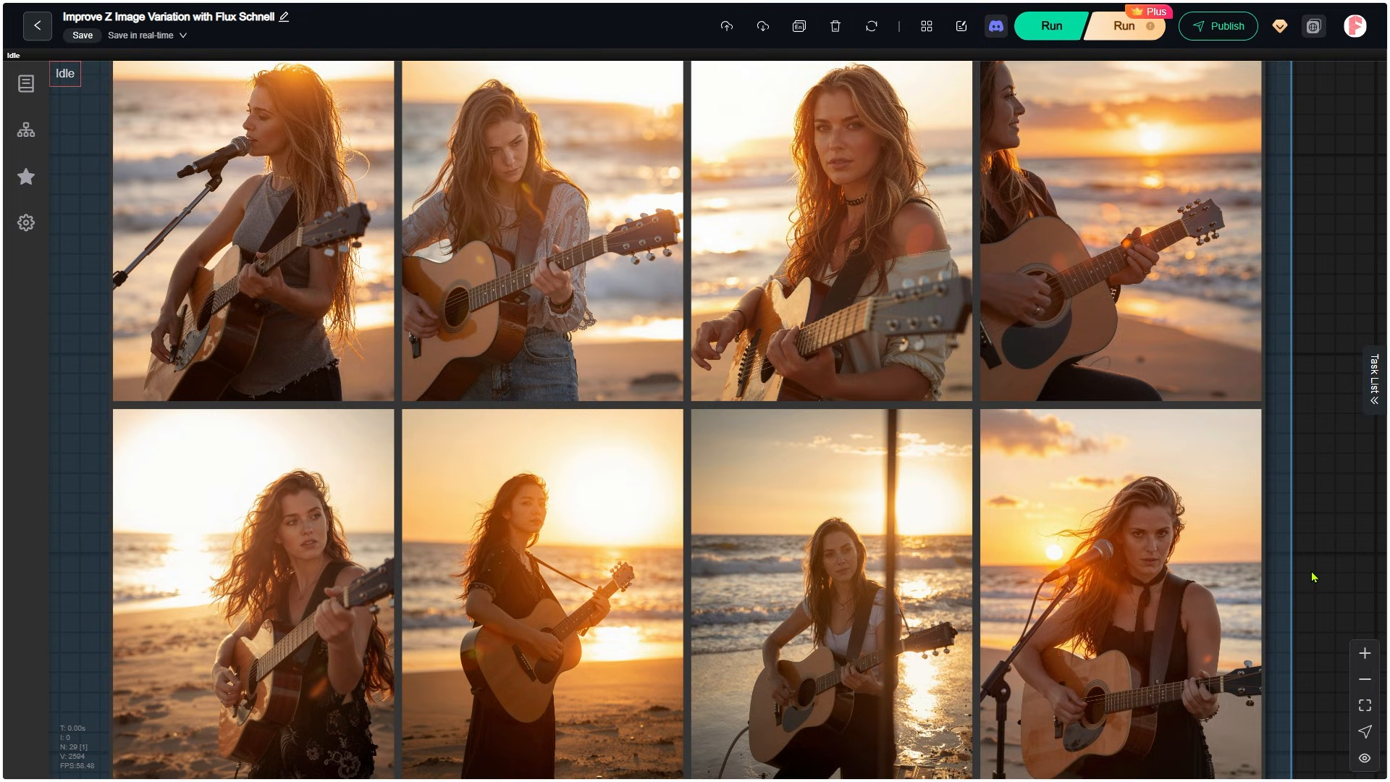
scroll(1340, 554, down, 17)
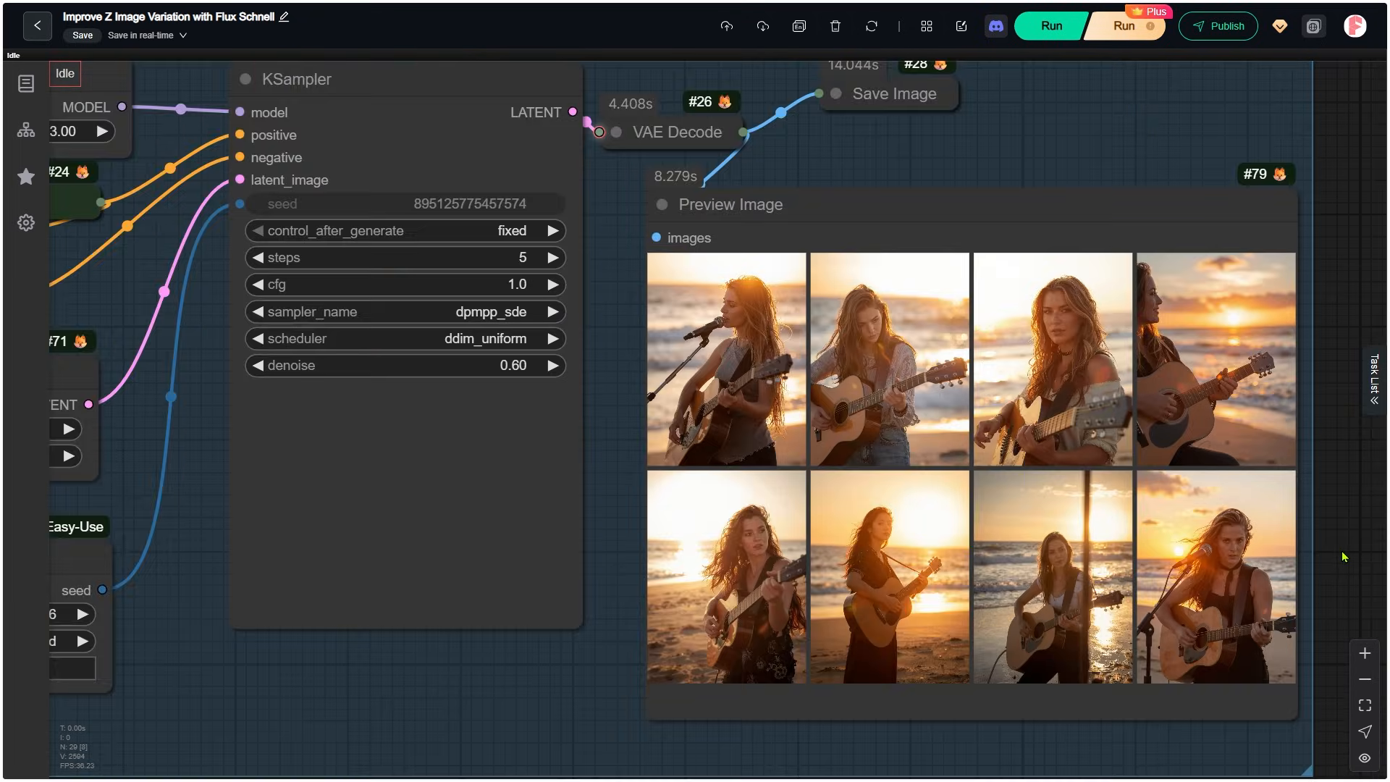
drag(264, 208, 1012, 179)
scroll(864, 336, up, 8)
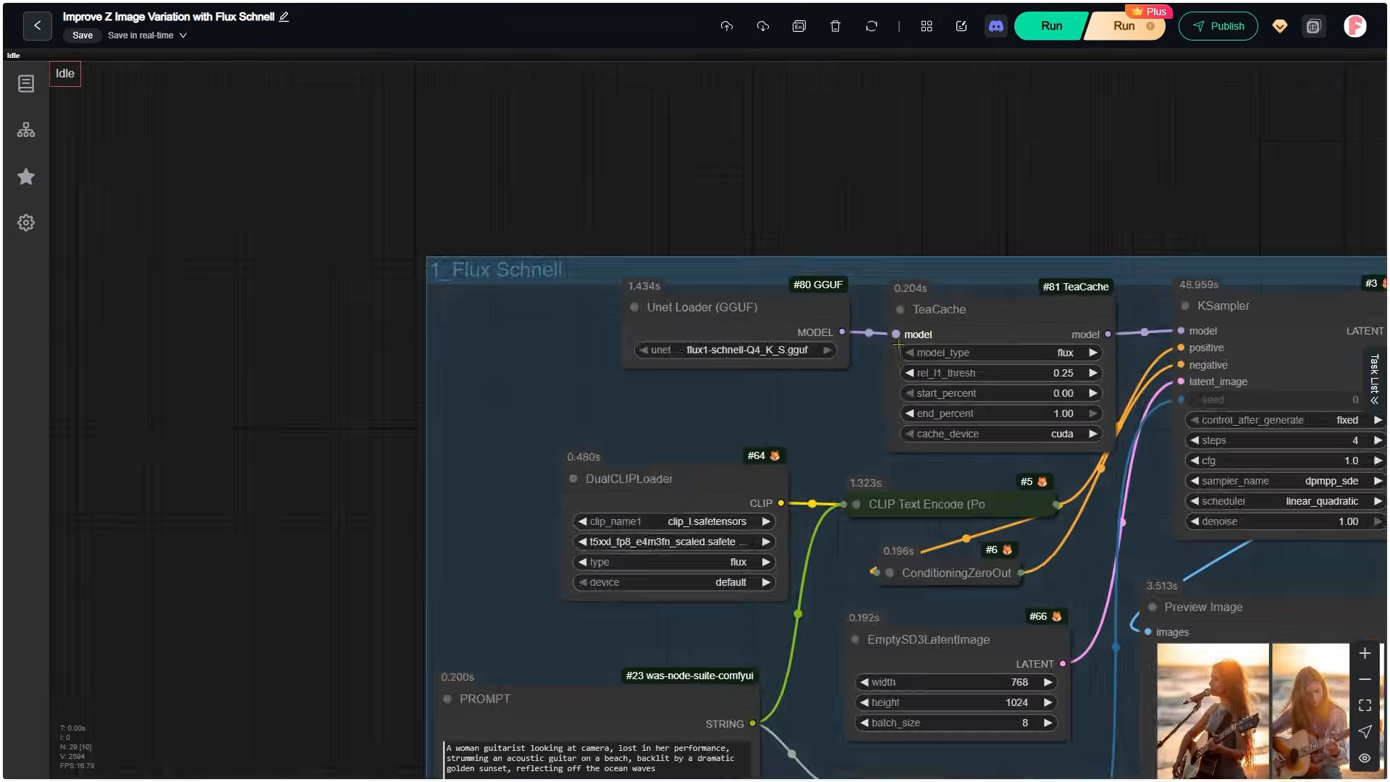
click(526, 280)
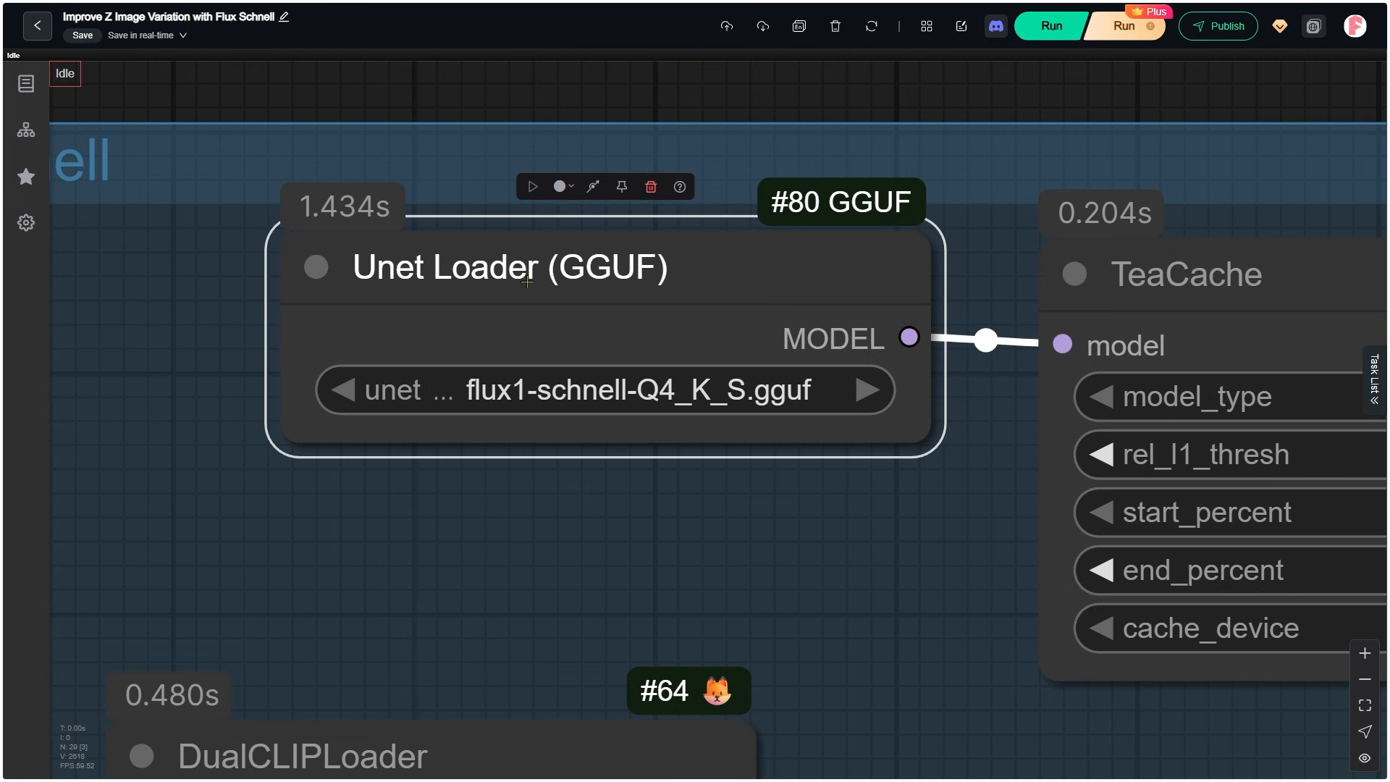
In the Flux Schnell group, examine the TeaCache node and check the KSampler's steps setting.
scroll(527, 282, down, 3)
scroll(862, 213, down, 3)
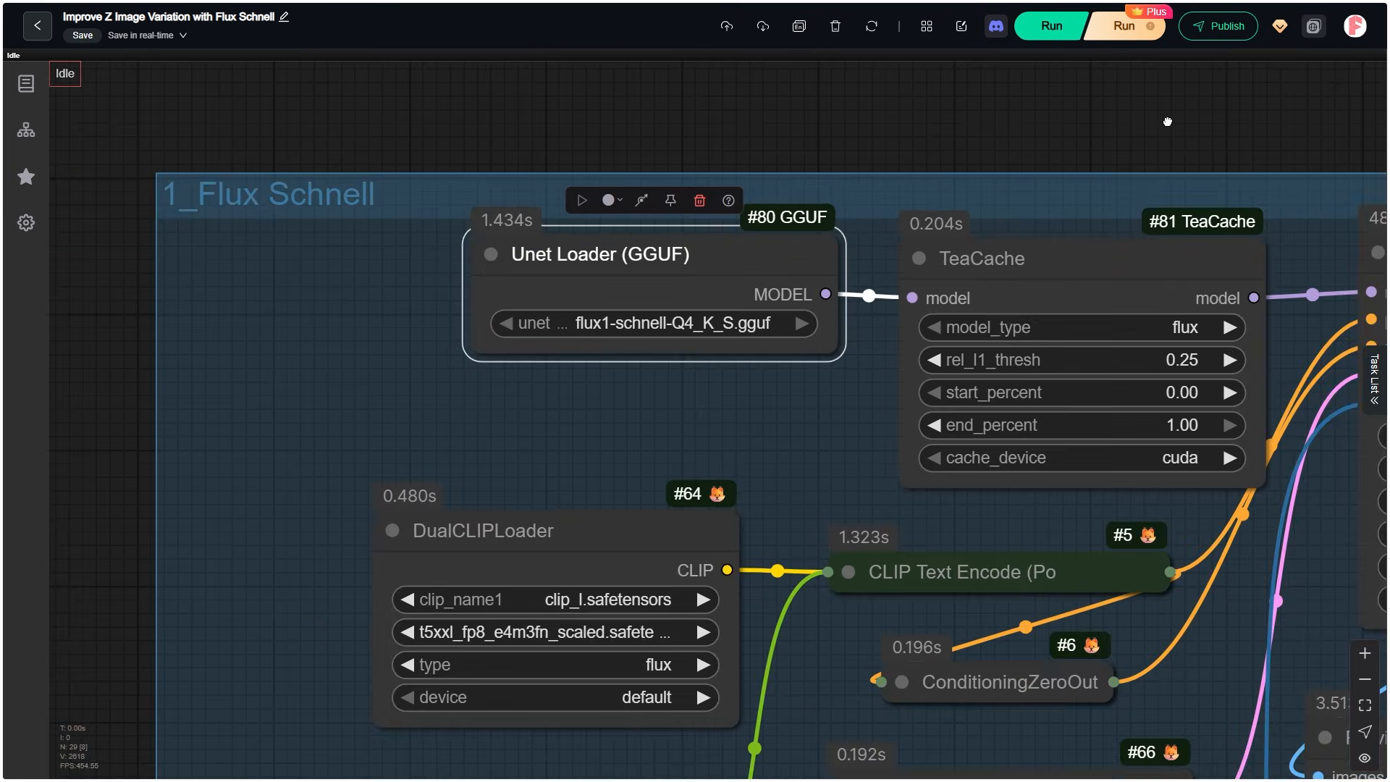
drag(1288, 113, 261, 63)
scroll(539, 634, up, 4)
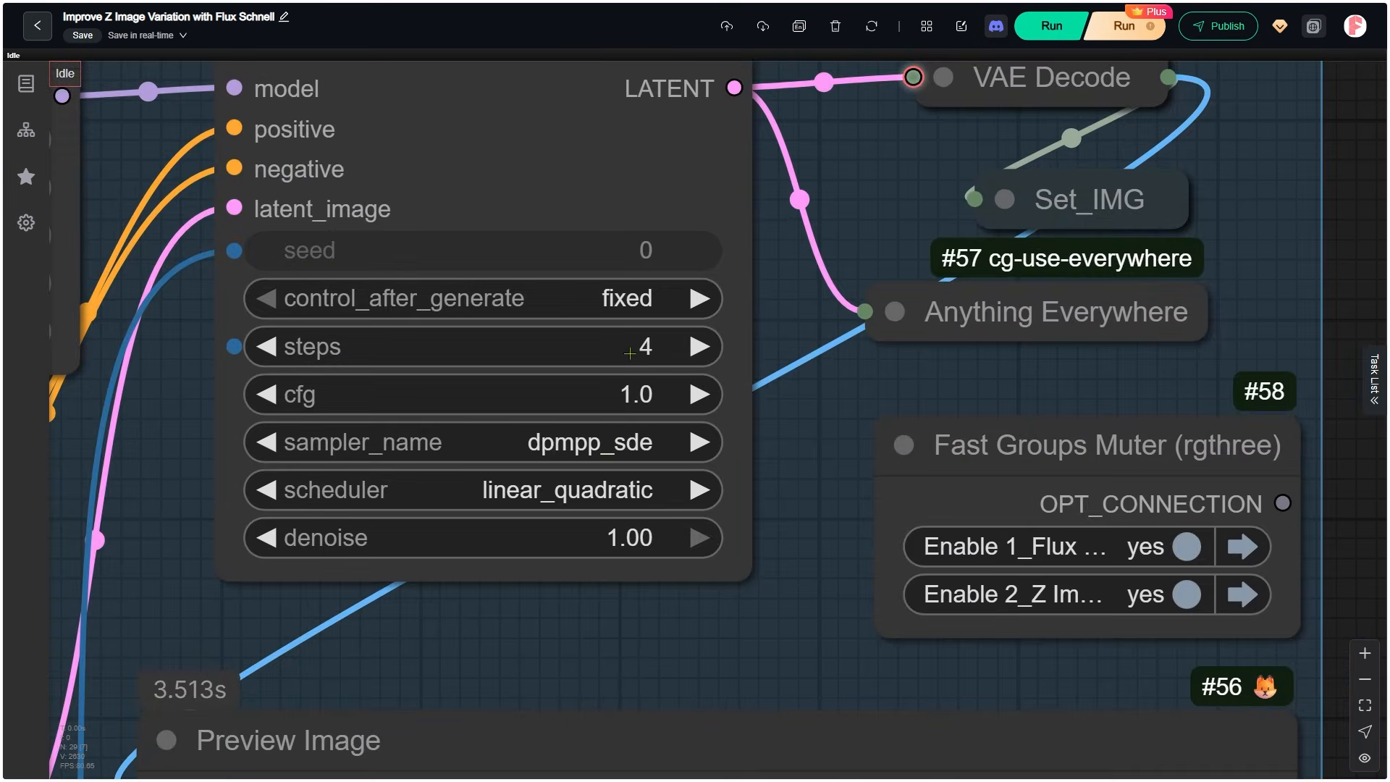
click(478, 346)
click(986, 353)
Check the batch size setting of the EmptySD3LatentImage node in the Flux Schnell group.
scroll(847, 433, down, 5)
drag(536, 505, 1002, 297)
scroll(695, 501, up, 4)
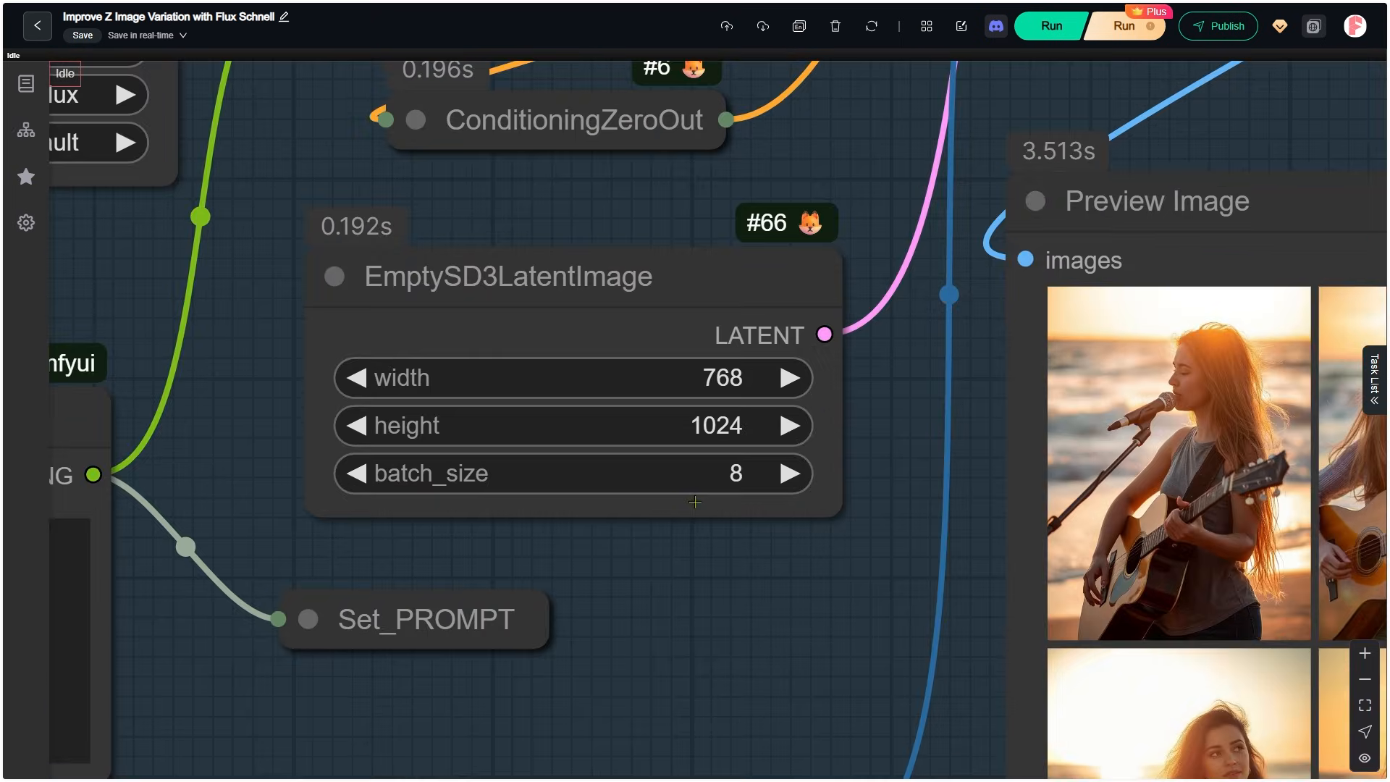
click(715, 478)
click(1062, 464)
Check the execution time of the KSampler in the Flux Schnell group and review its surrounding nodes.
drag(998, 129, 538, 706)
drag(566, 181, 507, 432)
scroll(707, 286, up, 3)
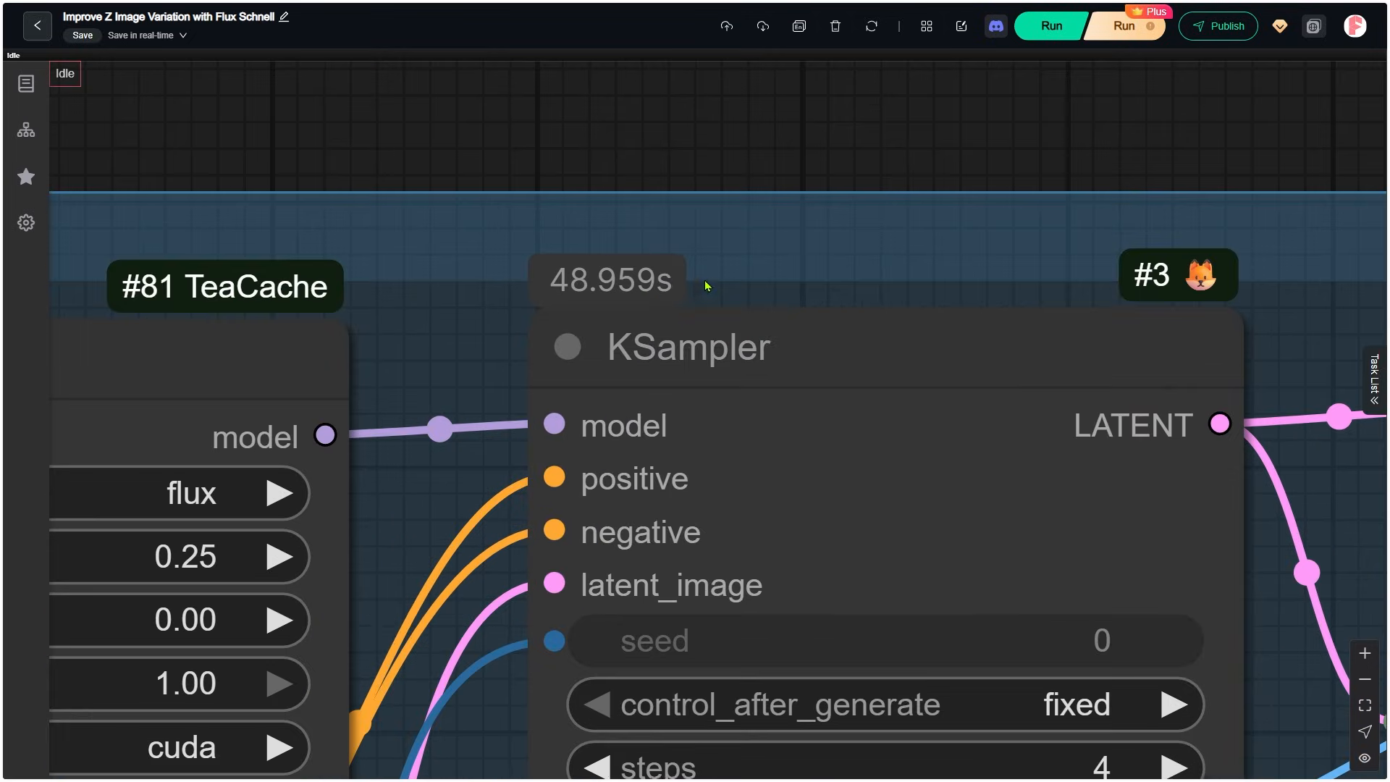
click(627, 291)
scroll(735, 311, down, 5)
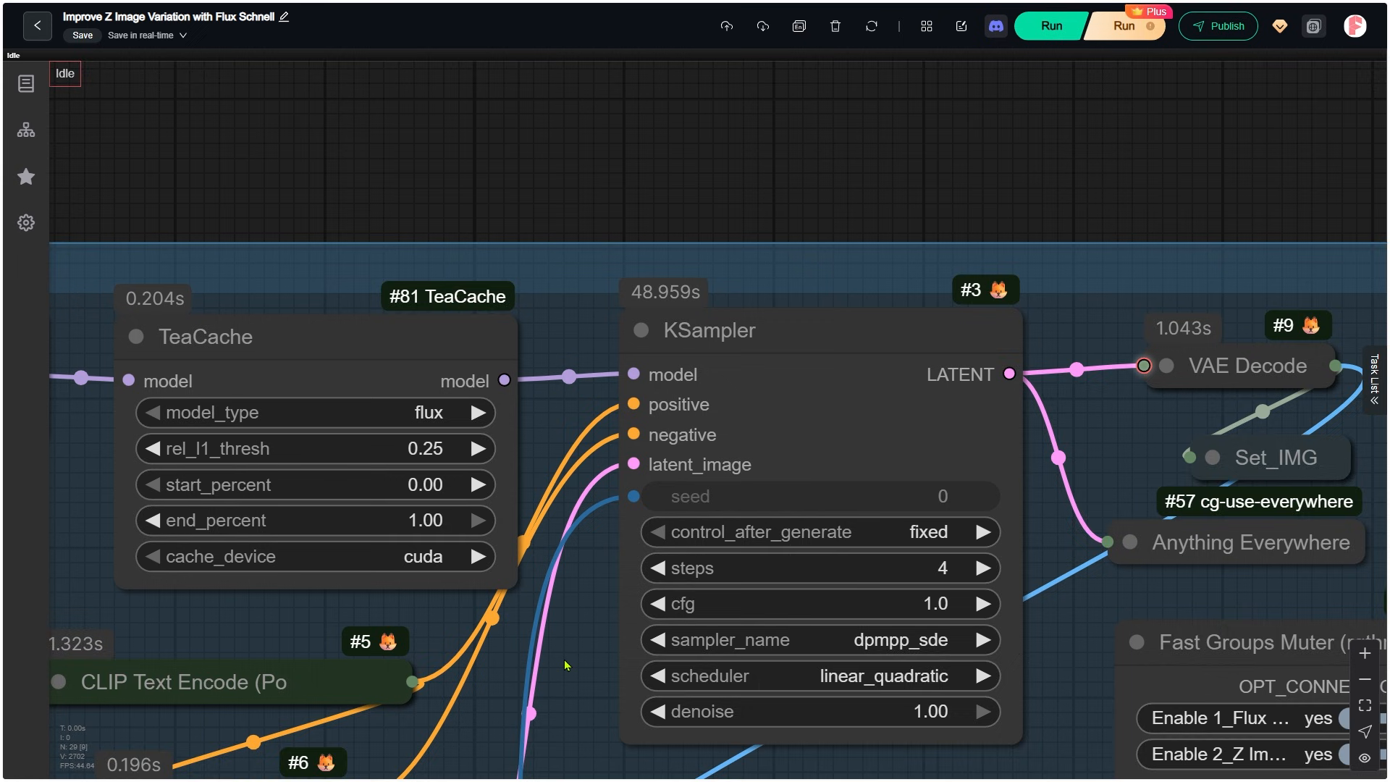
Select the EmptySD3LatentImage node and examine its width and height.
drag(563, 657, 708, 269)
scroll(708, 270, down, 1)
drag(644, 571, 811, 386)
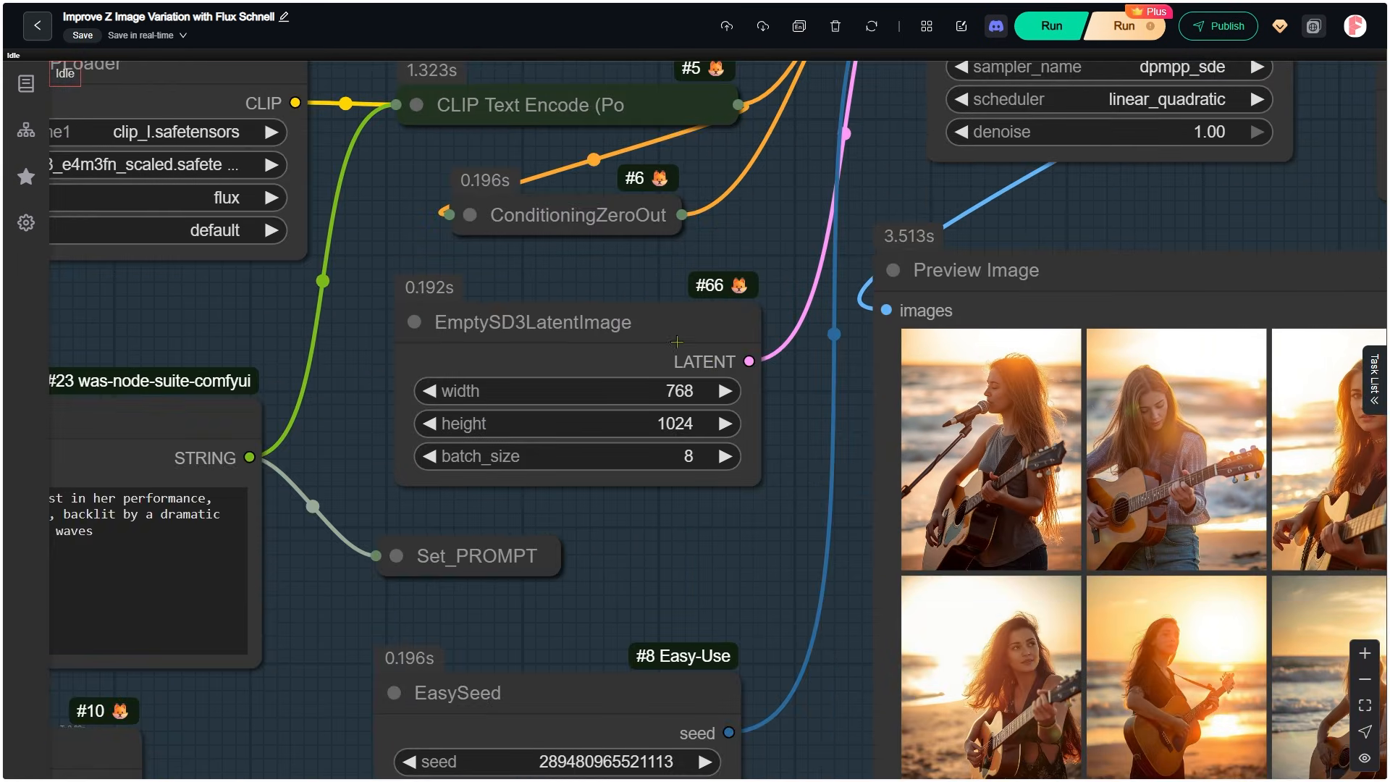
click(677, 340)
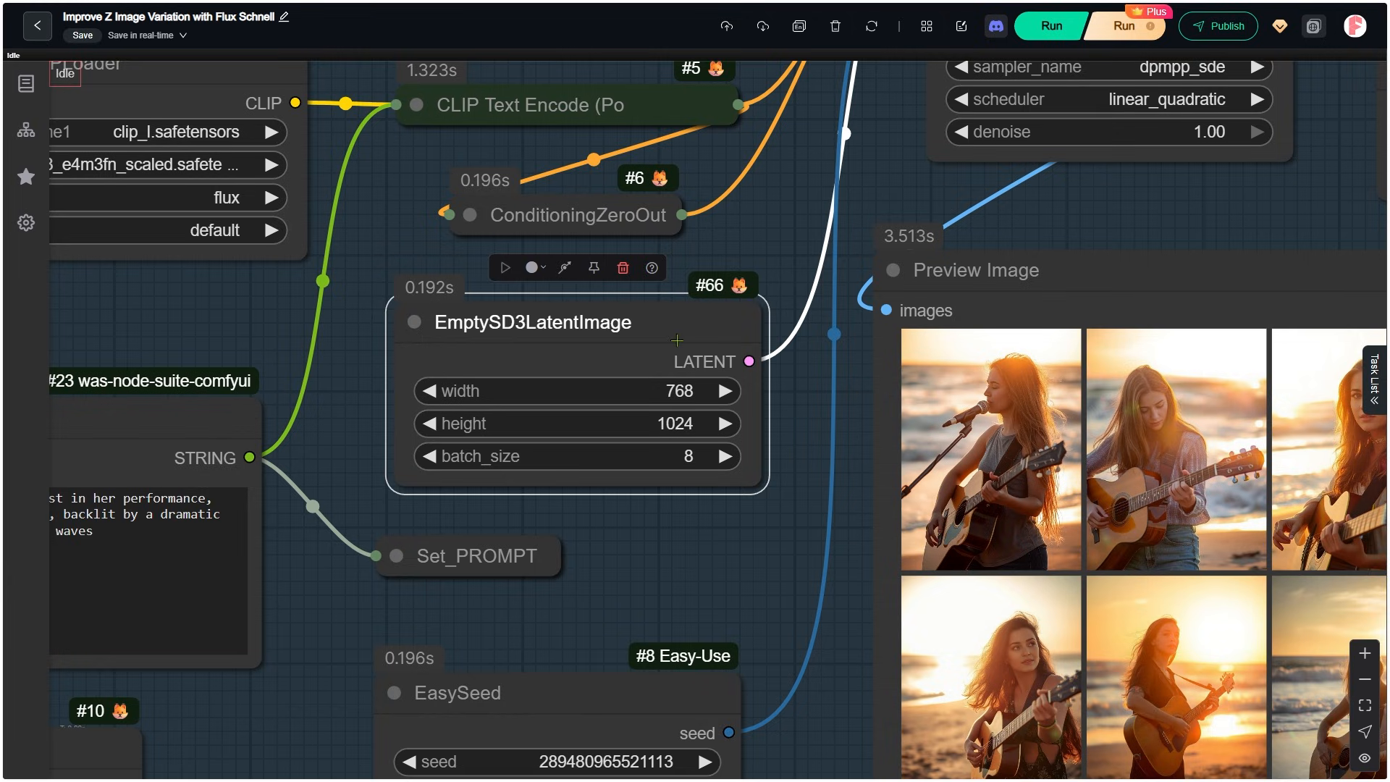
In the Z Image group, select the Upscale Latent By node and examine its upscale method and scale factor.
scroll(463, 395, down, 8)
drag(844, 642, 130, 756)
scroll(866, 643, up, 2)
scroll(840, 610, up, 4)
scroll(723, 303, up, 2)
drag(724, 303, 761, 372)
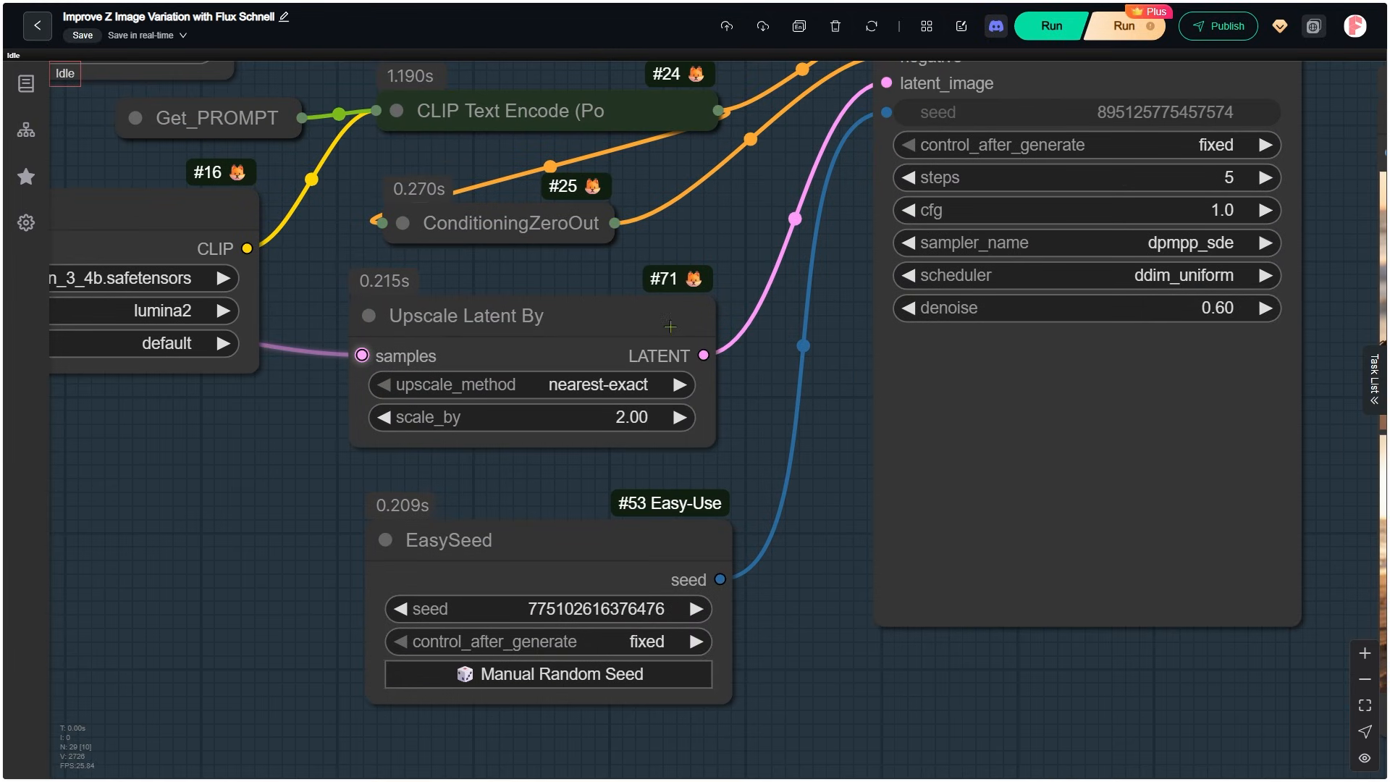
click(667, 319)
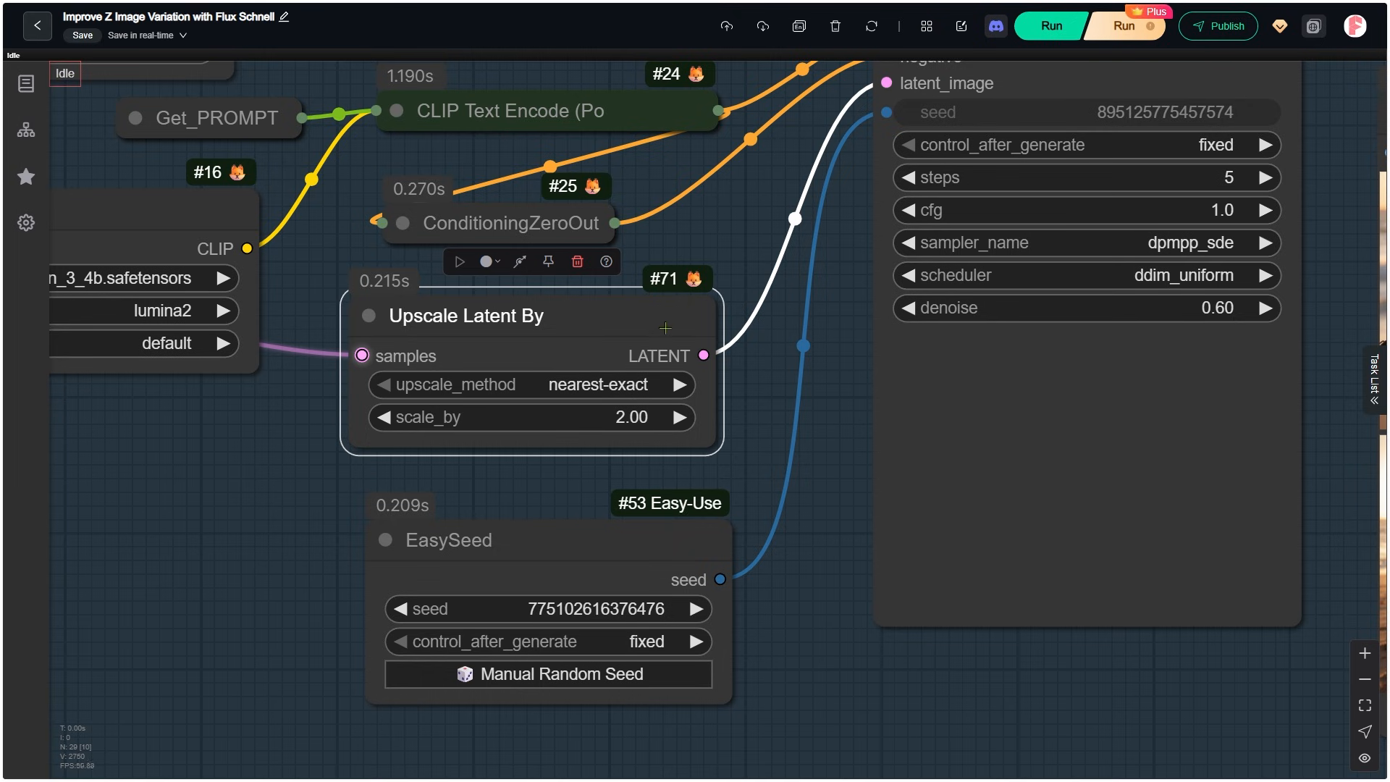
Enlarge the first image in the Z Image group's Preview Image node and inspect its resolution.
scroll(666, 328, down, 3)
drag(1274, 449, 797, 464)
scroll(796, 478, up, 2)
click(795, 478)
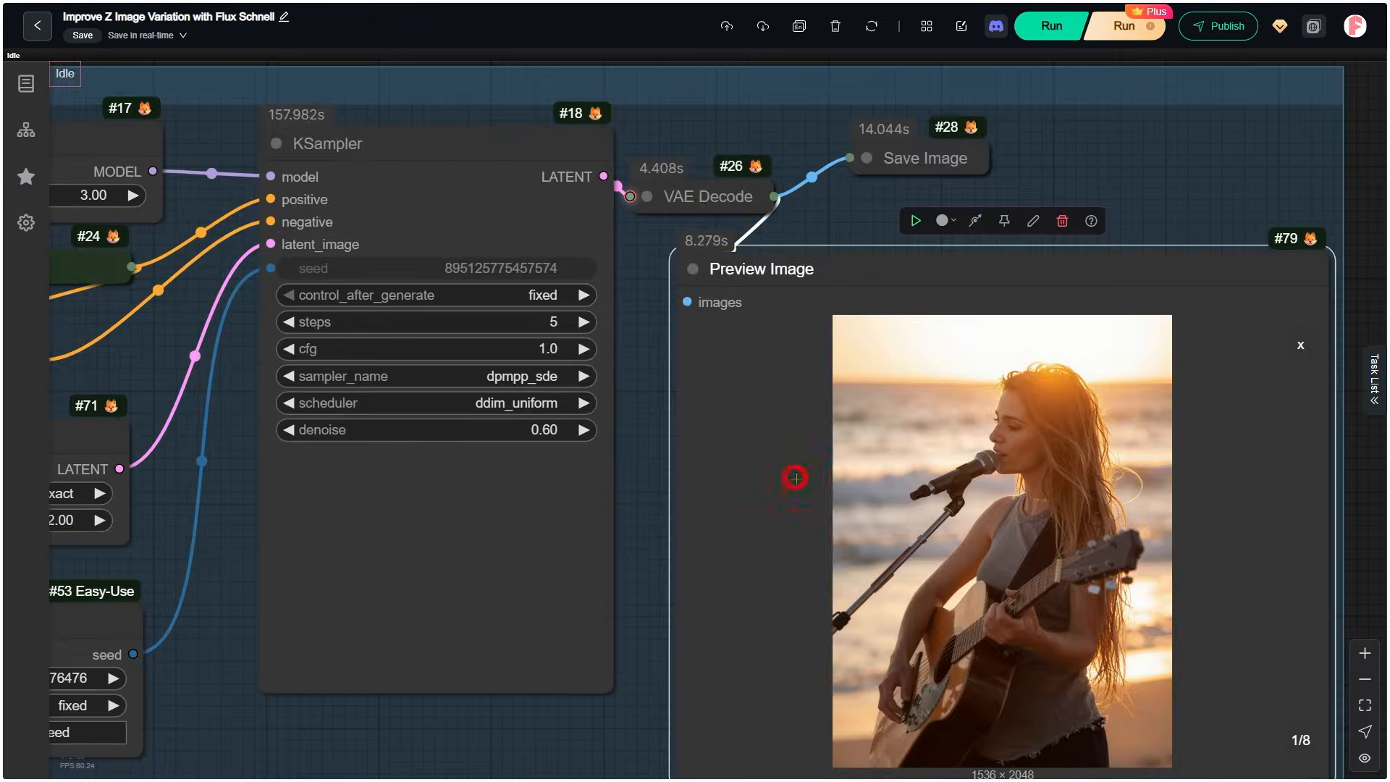
scroll(946, 716, down, 1)
scroll(909, 540, up, 4)
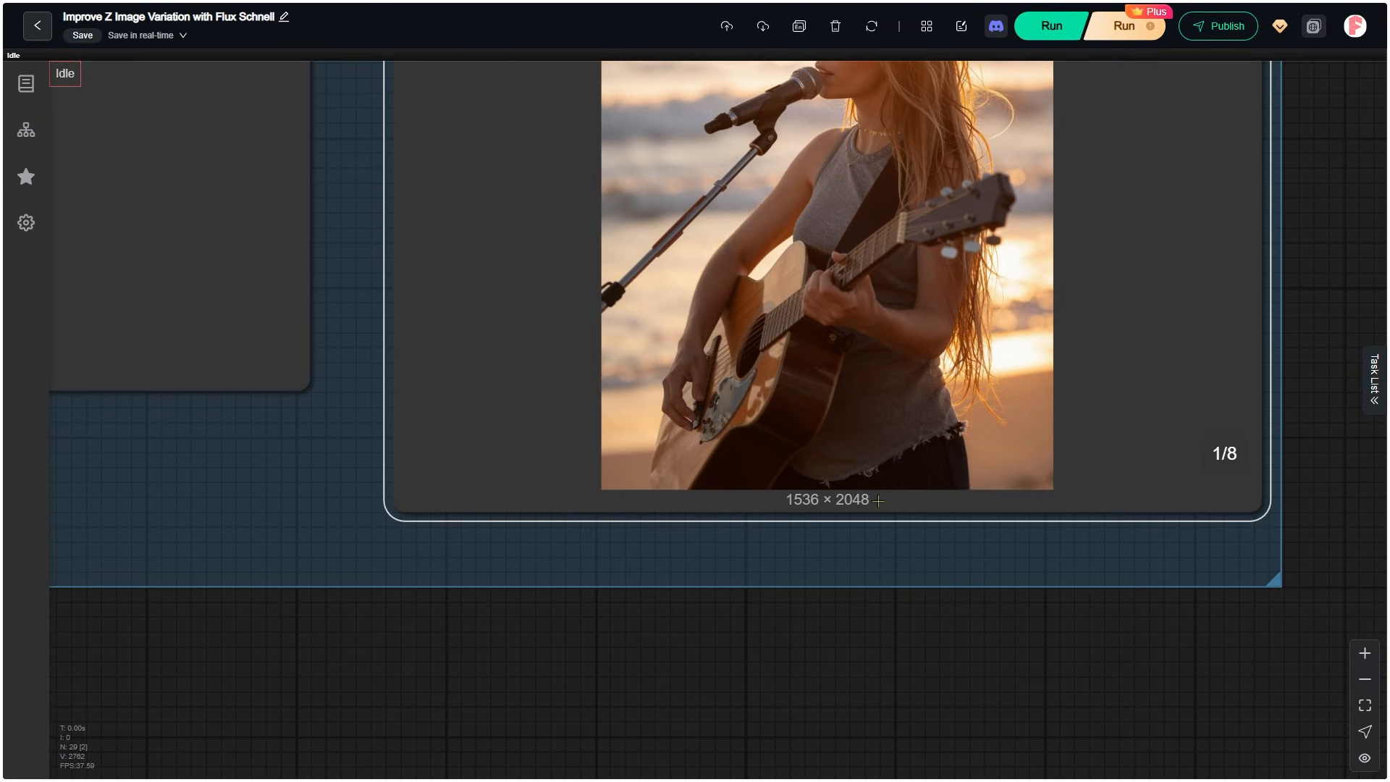
scroll(879, 500, up, 3)
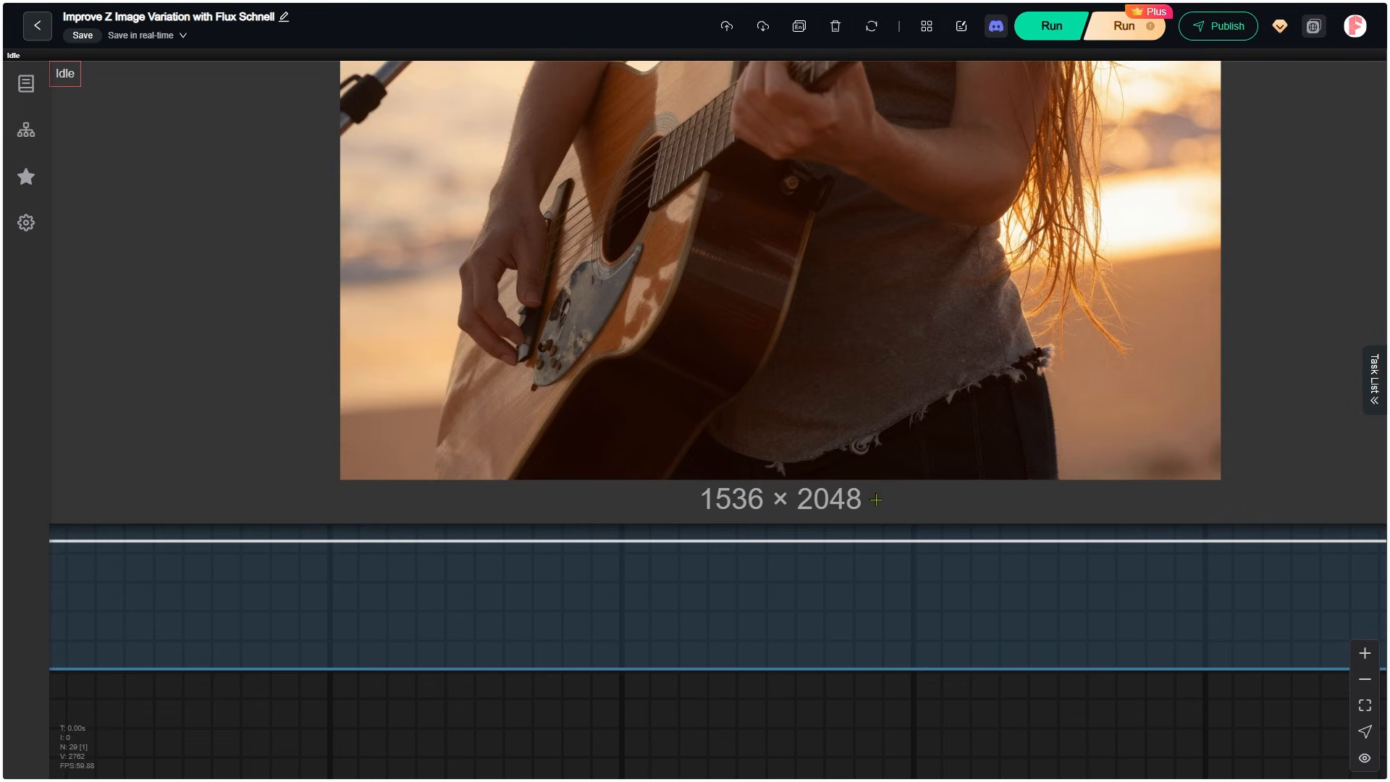
scroll(878, 552, down, 10)
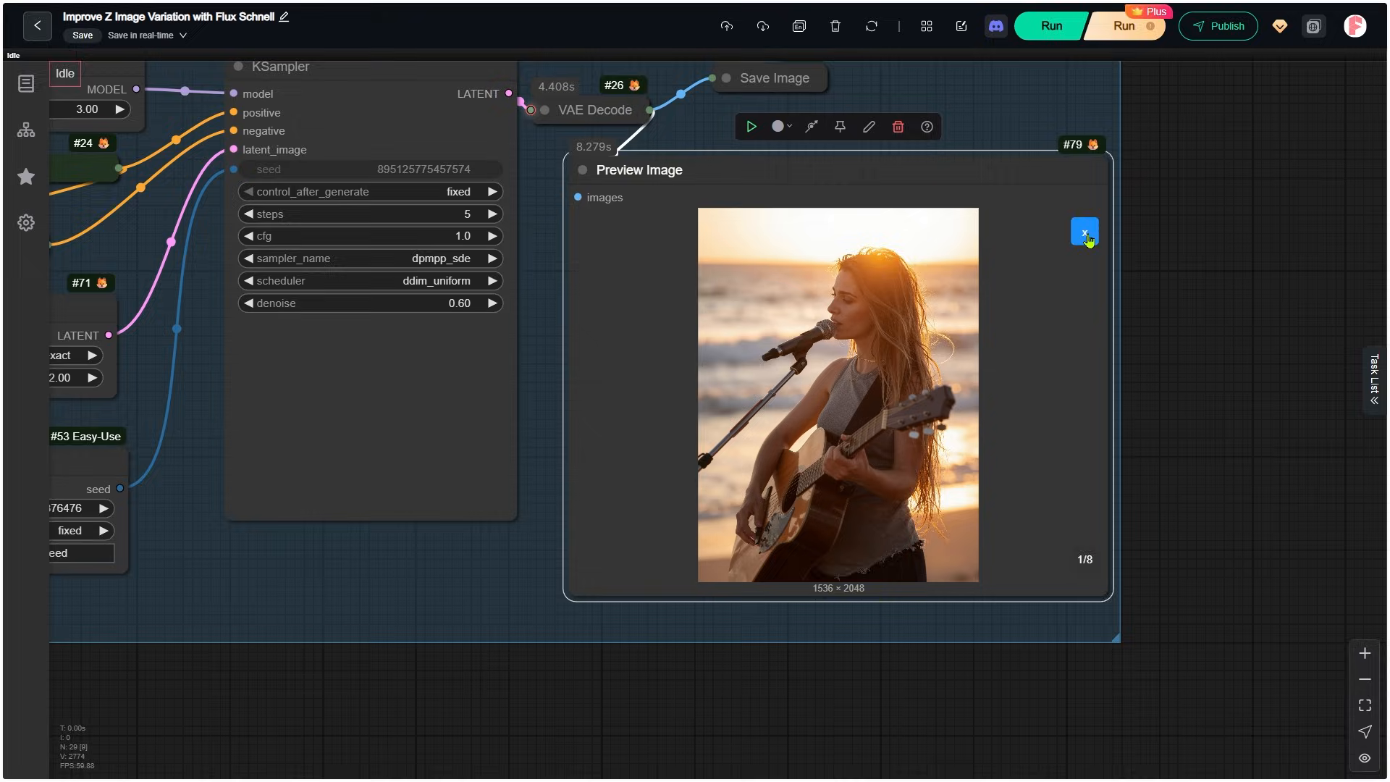
Return the Z Image preview to its grid and place the Flux Schnell Preview Image node beside the Z Image group for comparison.
click(1085, 233)
scroll(1160, 242, down, 10)
drag(564, 505, 142, 600)
drag(138, 368, 867, 307)
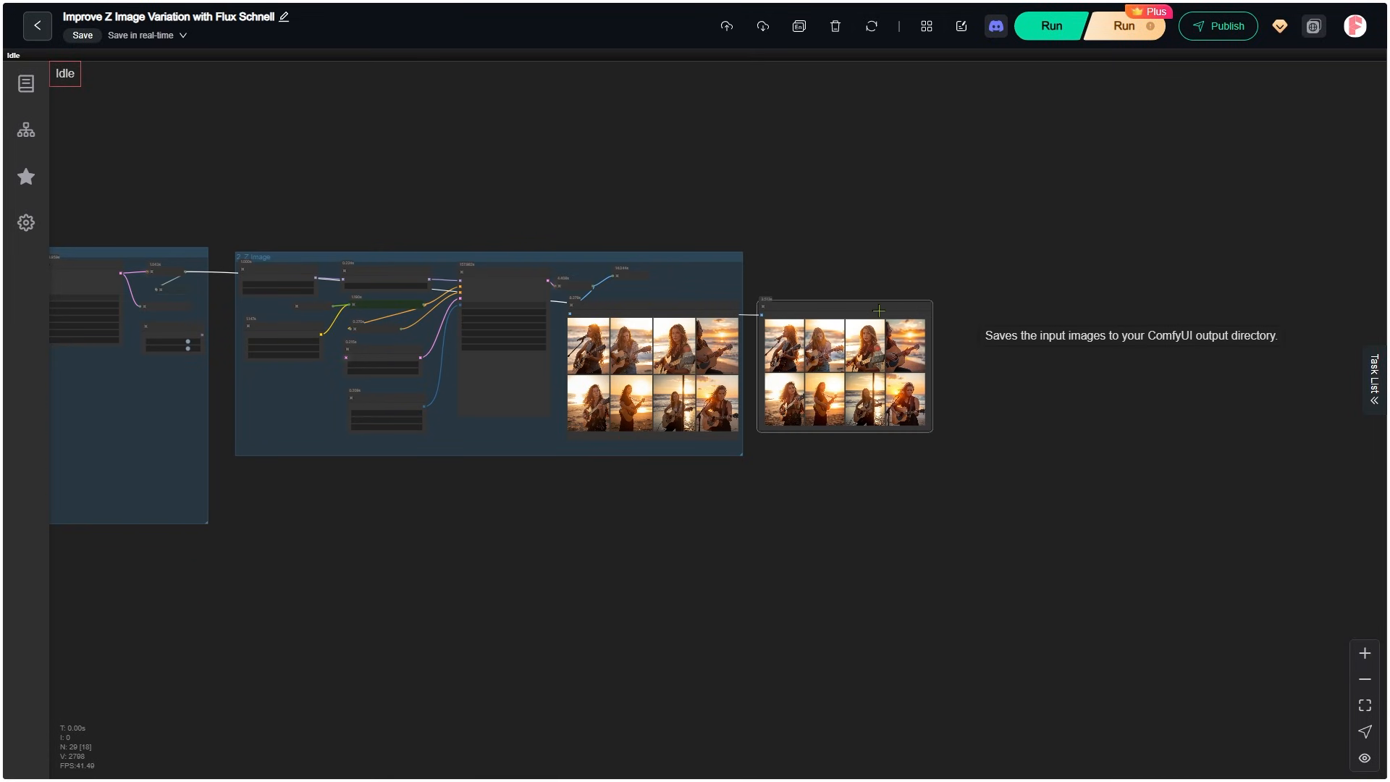
scroll(747, 393, up, 12)
scroll(746, 393, down, 3)
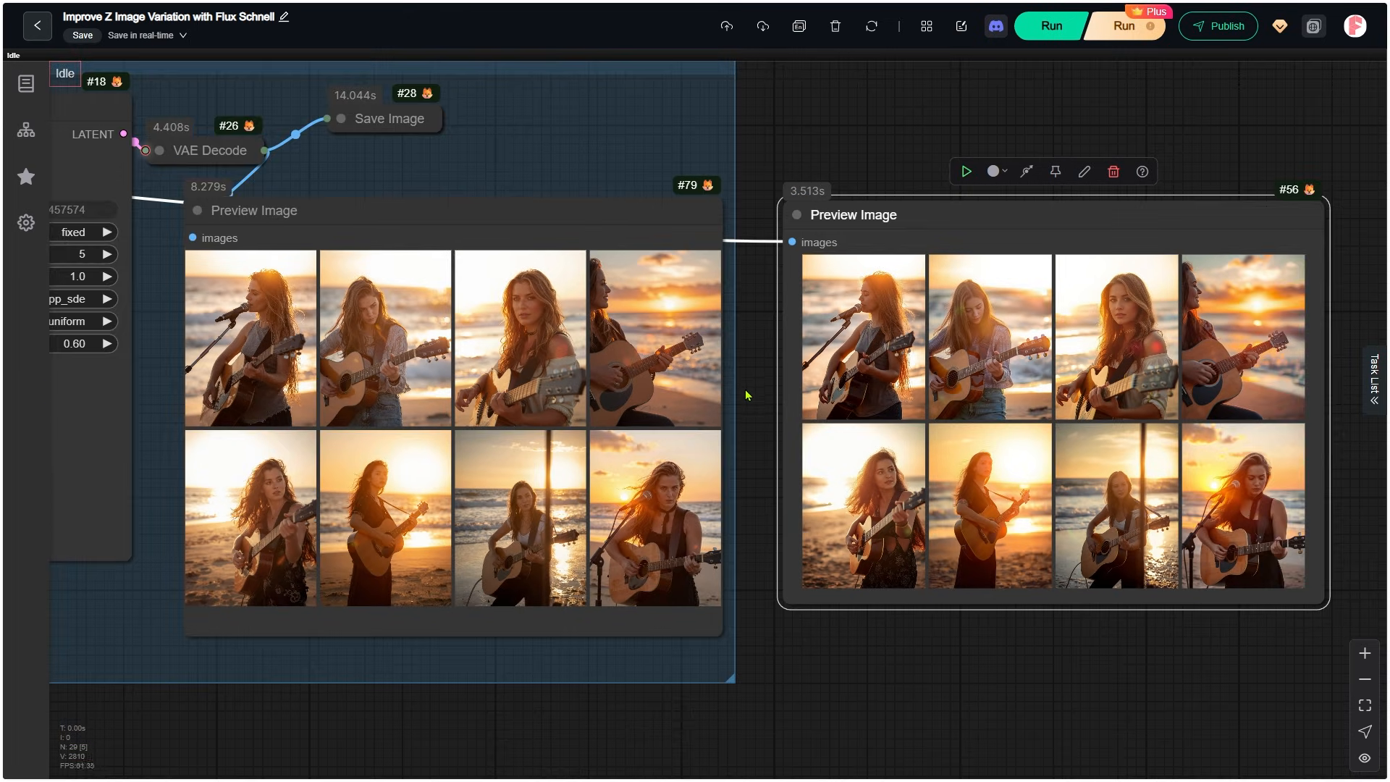
scroll(727, 391, up, 2)
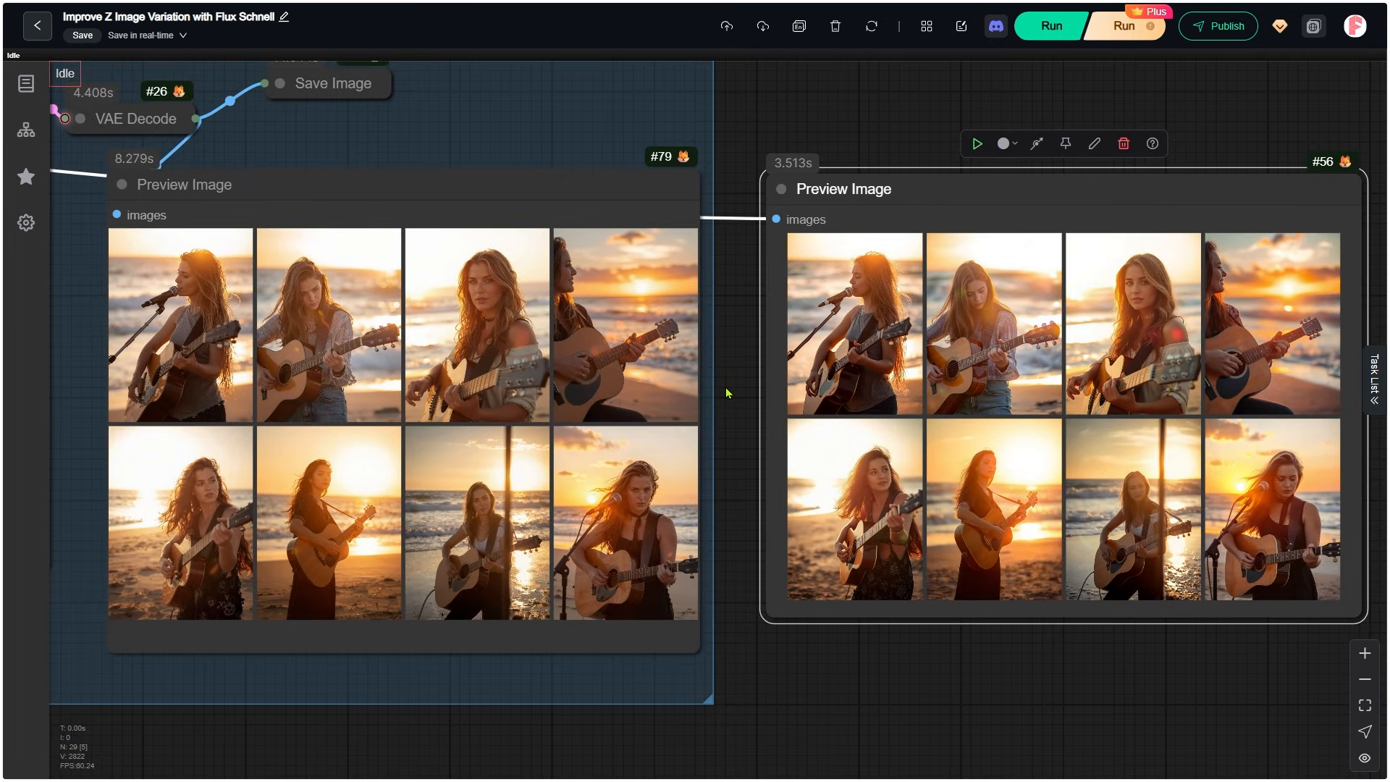
Enlarge the third image in the Z Image preview, the guitarist facing the camera, and inspect its details.
scroll(727, 393, up, 2)
click(419, 286)
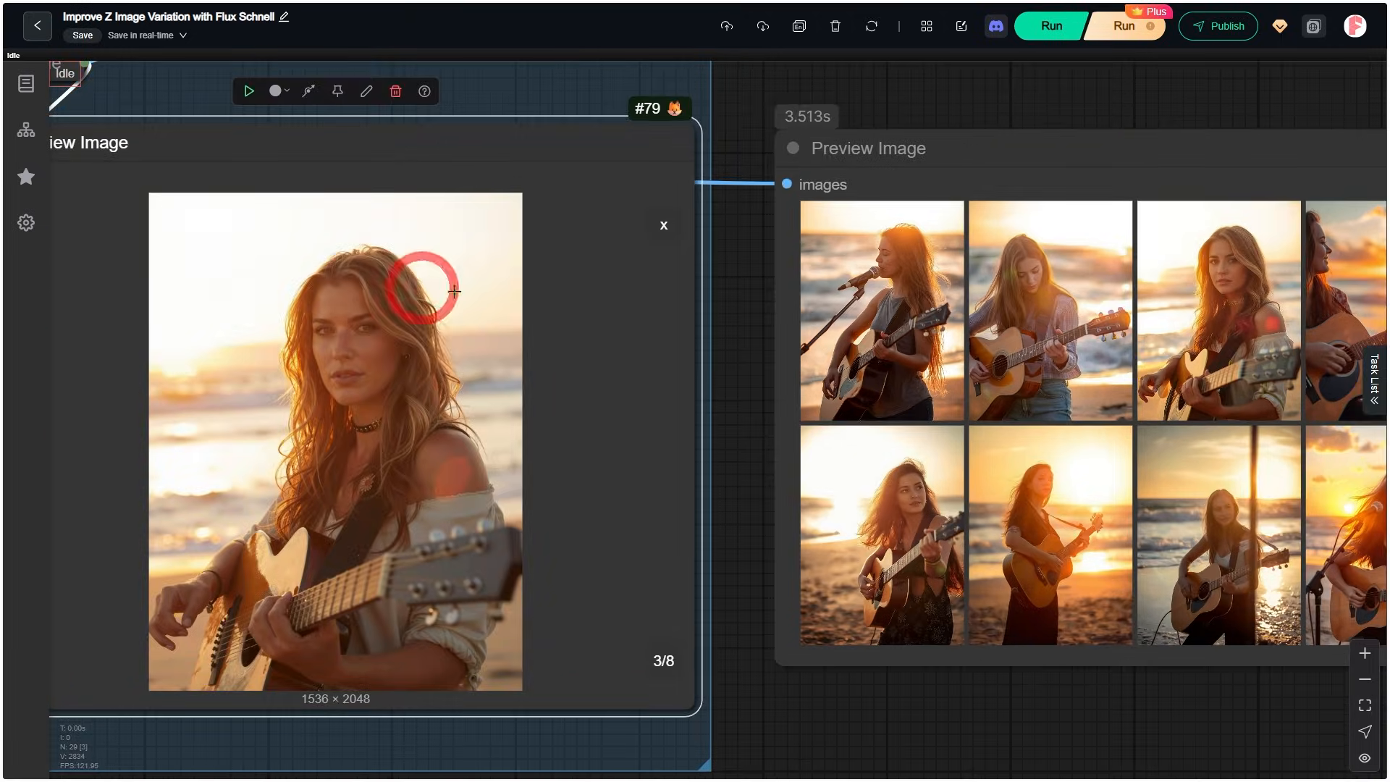
scroll(239, 325, up, 10)
scroll(184, 323, up, 2)
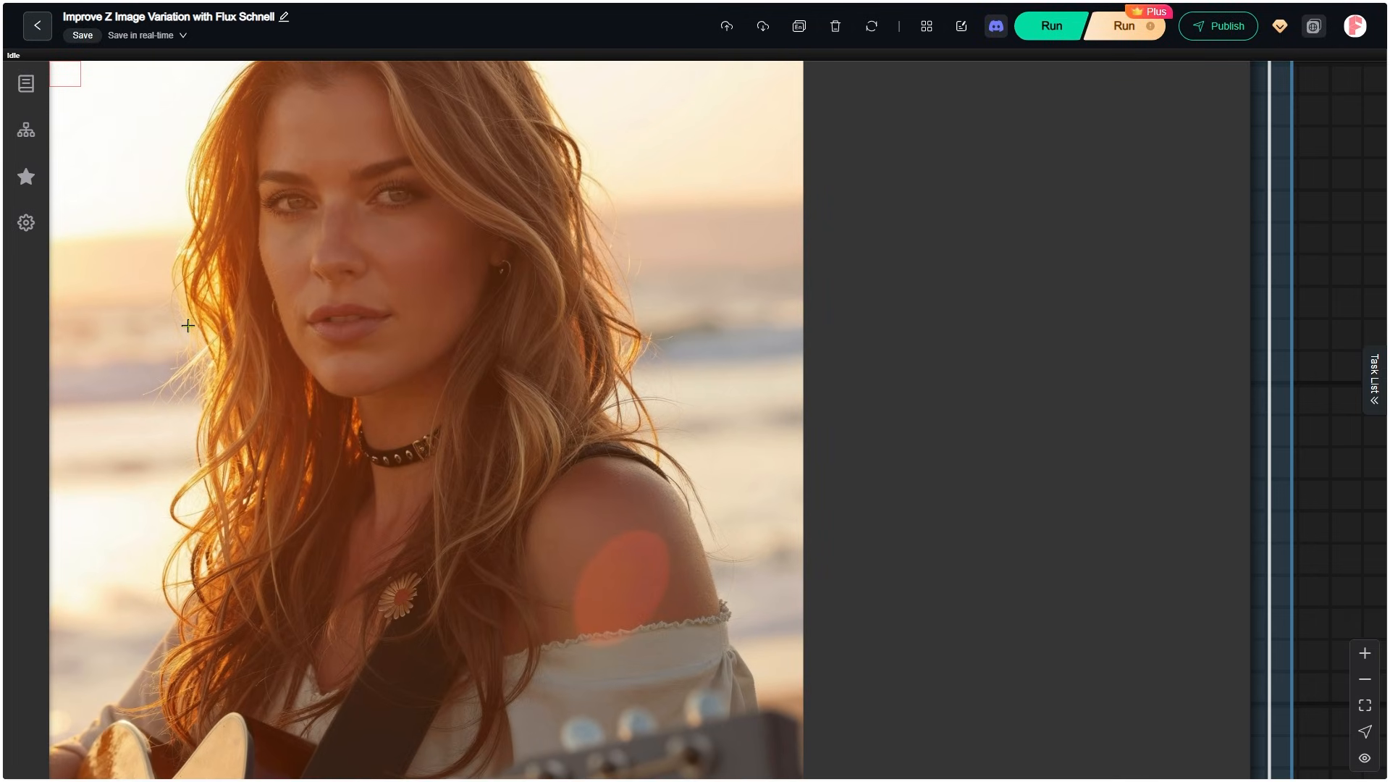
scroll(187, 325, down, 8)
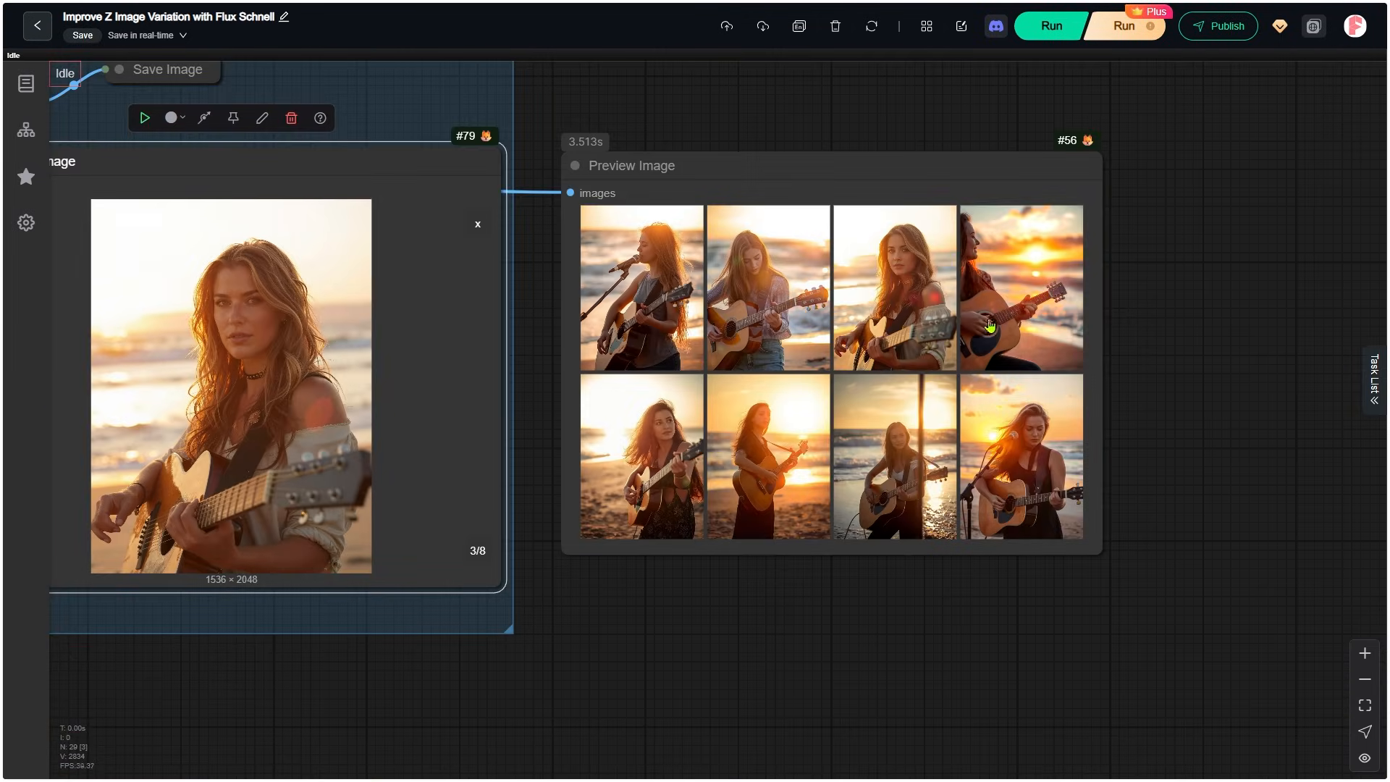
Enlarge the matching third image in the Flux Schnell preview and inspect its details.
click(913, 289)
click(905, 297)
scroll(905, 329, up, 2)
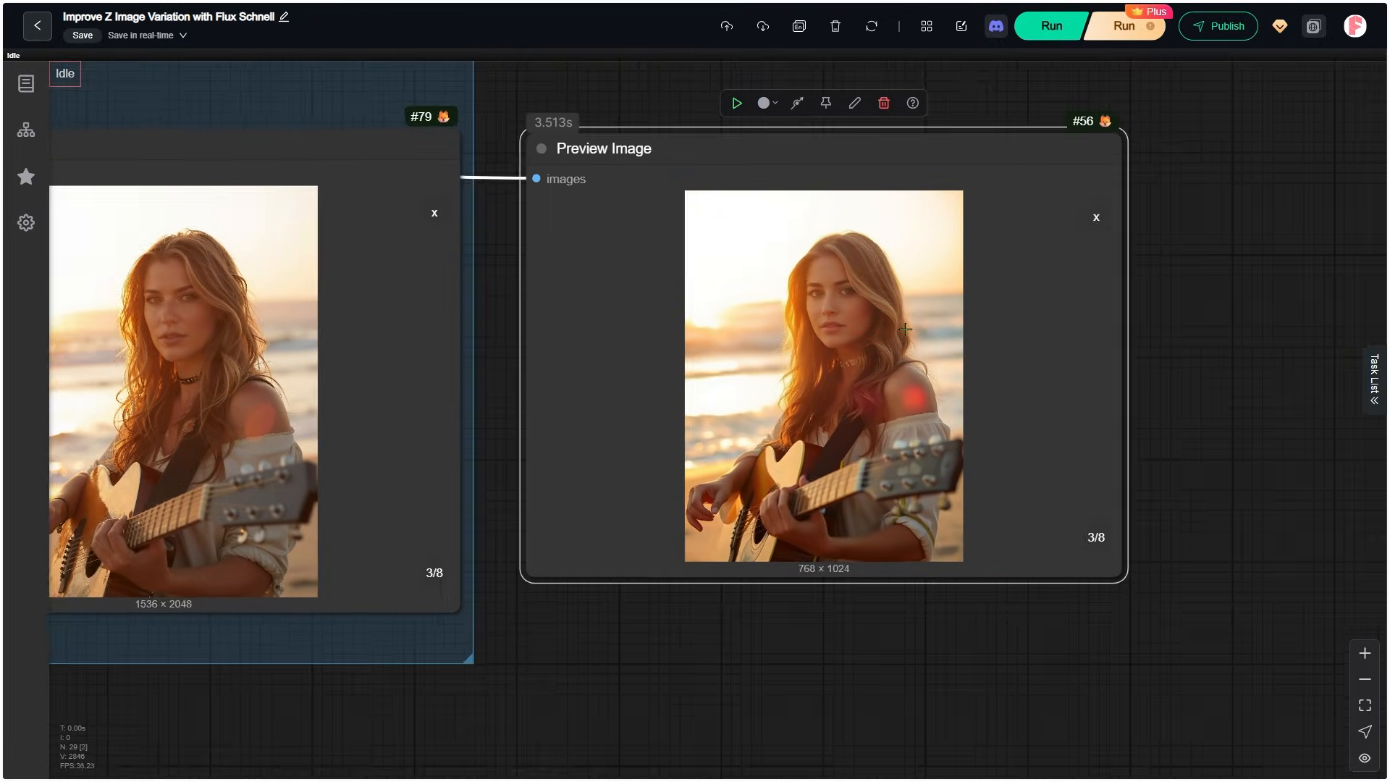
click(905, 330)
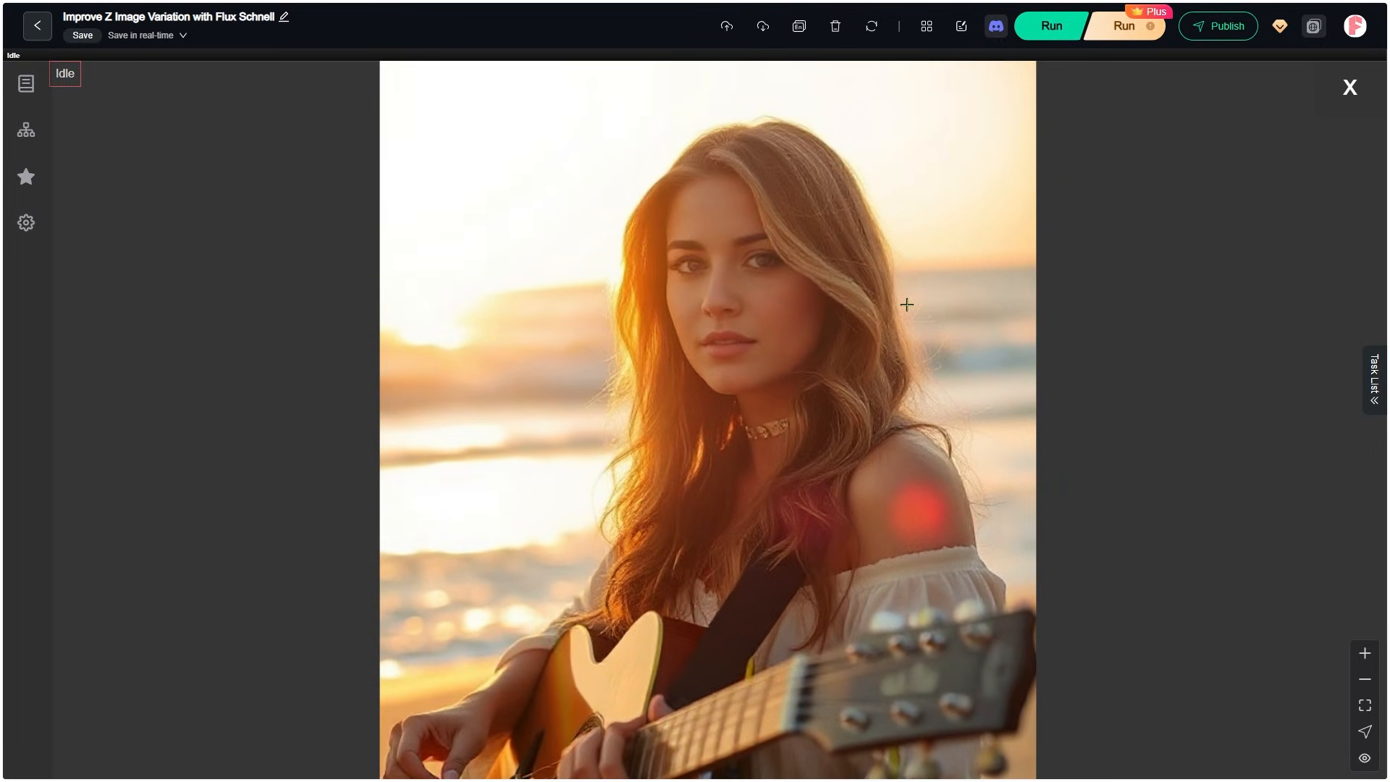
scroll(1018, 333, down, 10)
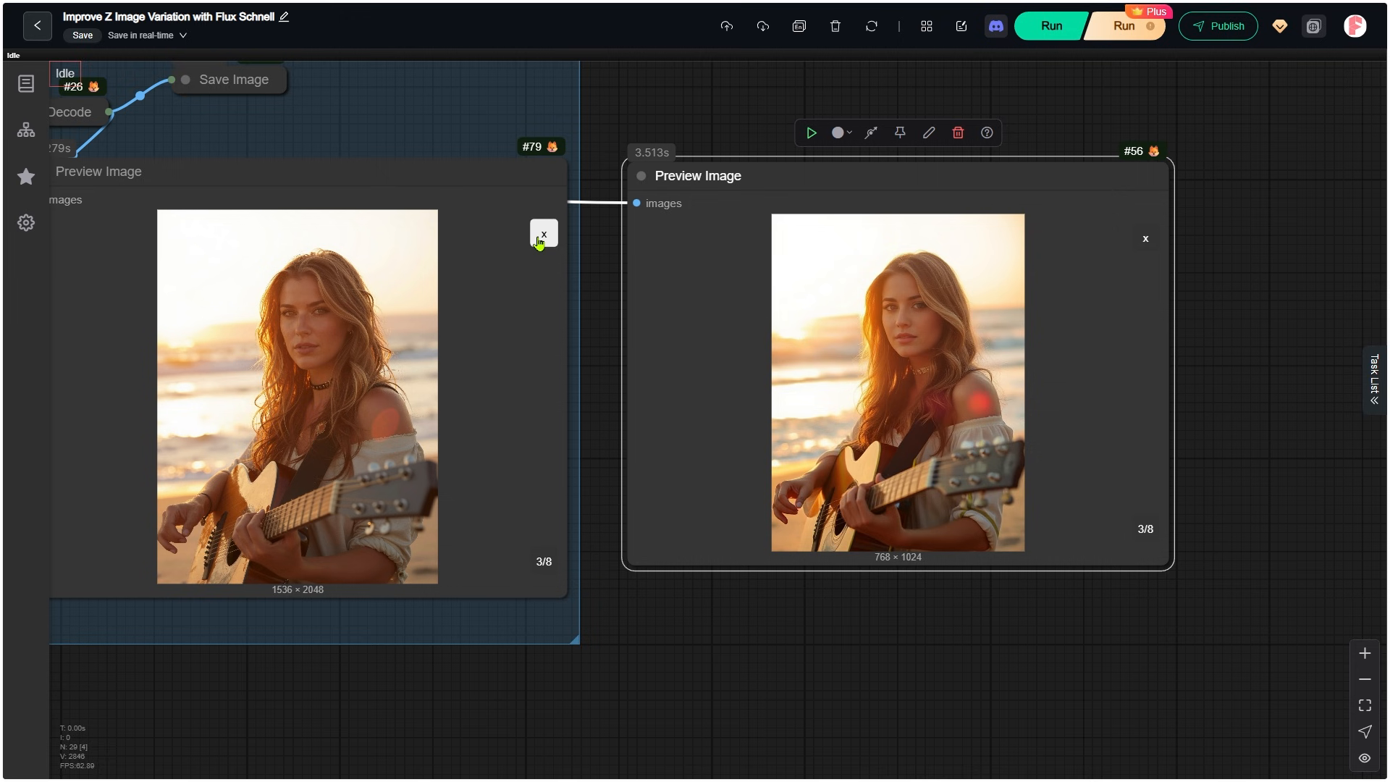
Return both Preview Image nodes to their grids and compare the two image sets beside the Z Image group.
click(539, 241)
click(1144, 238)
scroll(1278, 262, down, 3)
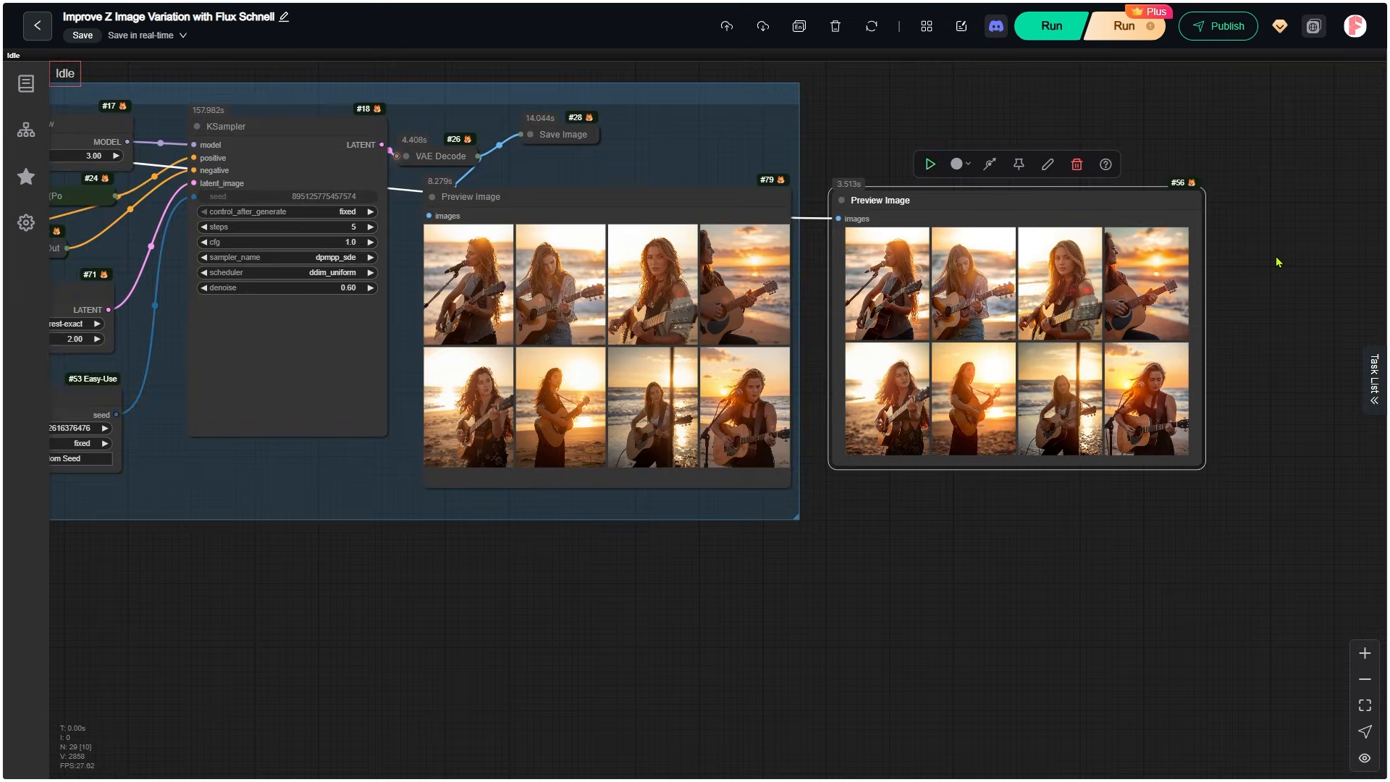
scroll(1278, 262, down, 2)
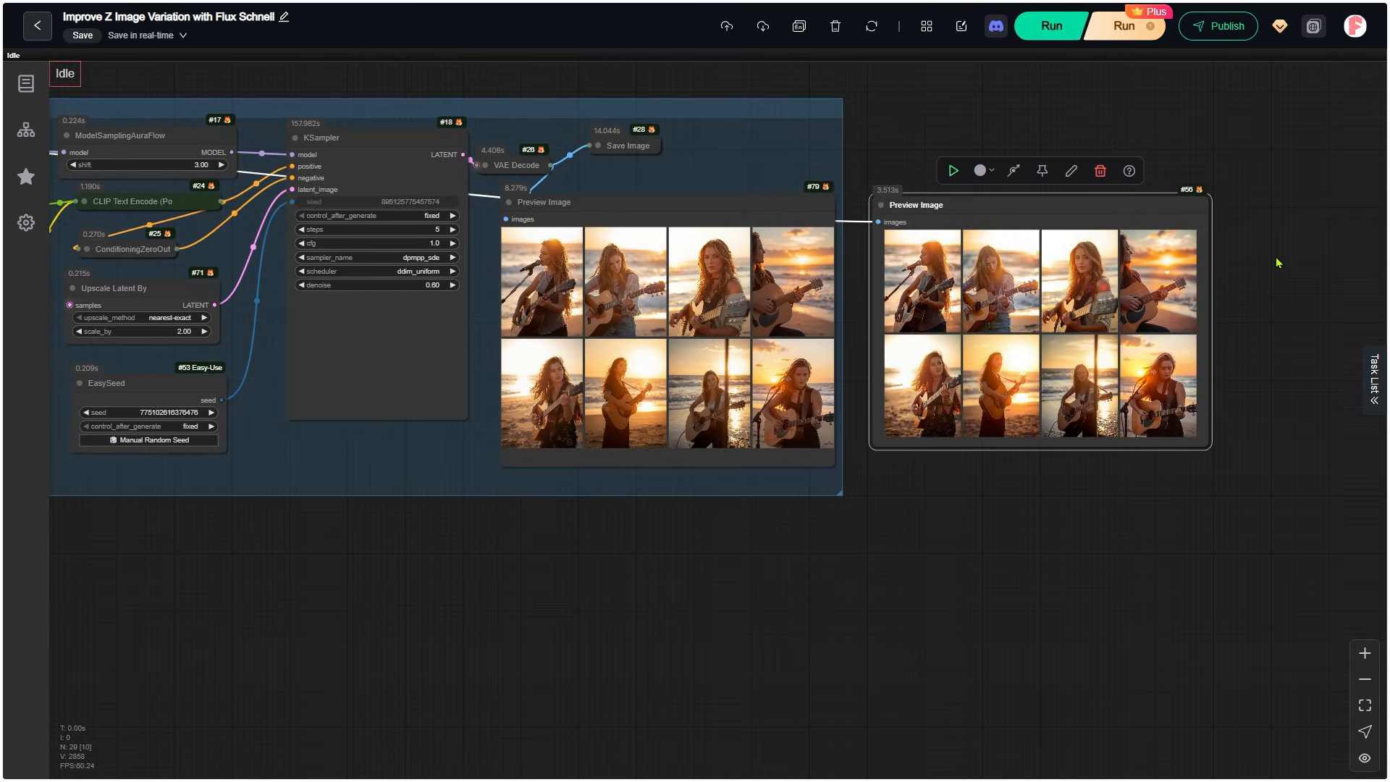
scroll(1307, 285, down, 2)
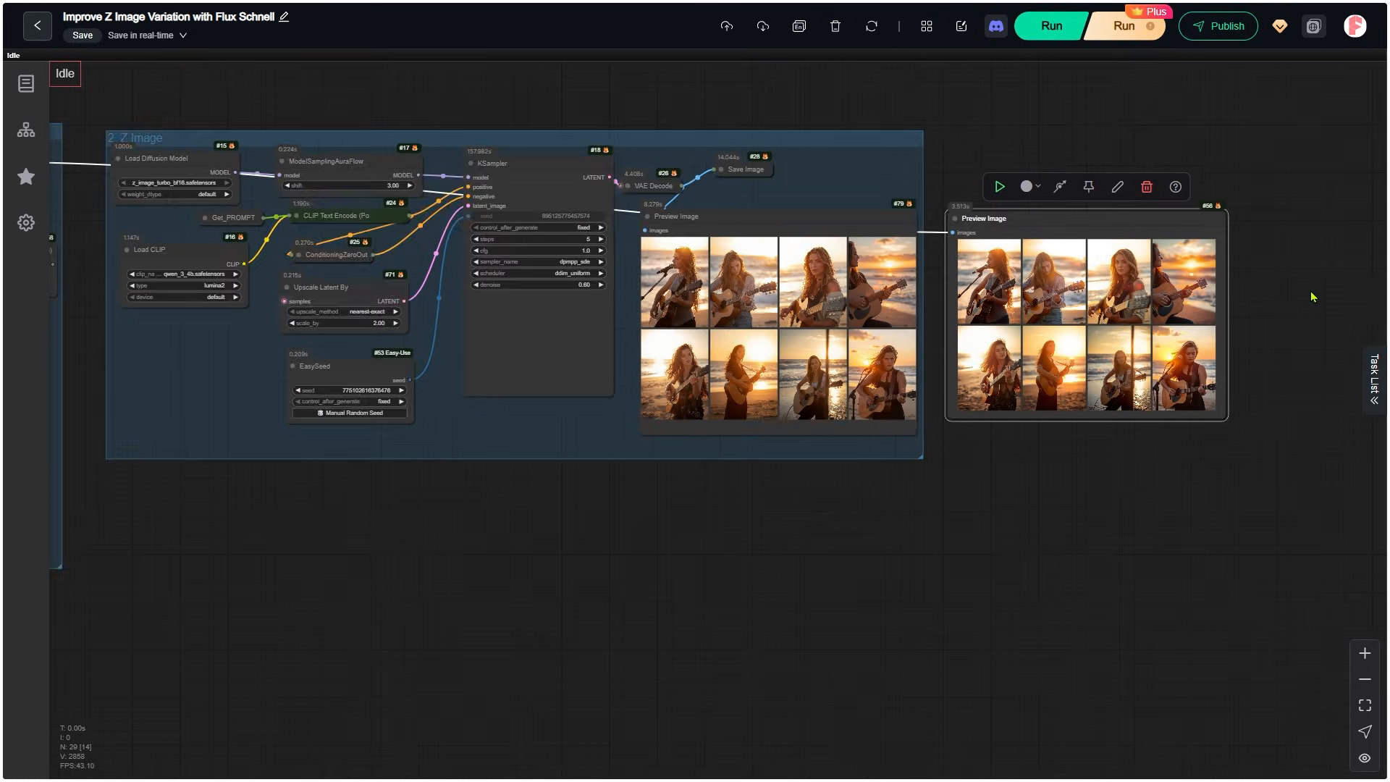
Raise the Z Image KSampler's denoise to 0.61 and return it to 0.60.
scroll(691, 236, up, 5)
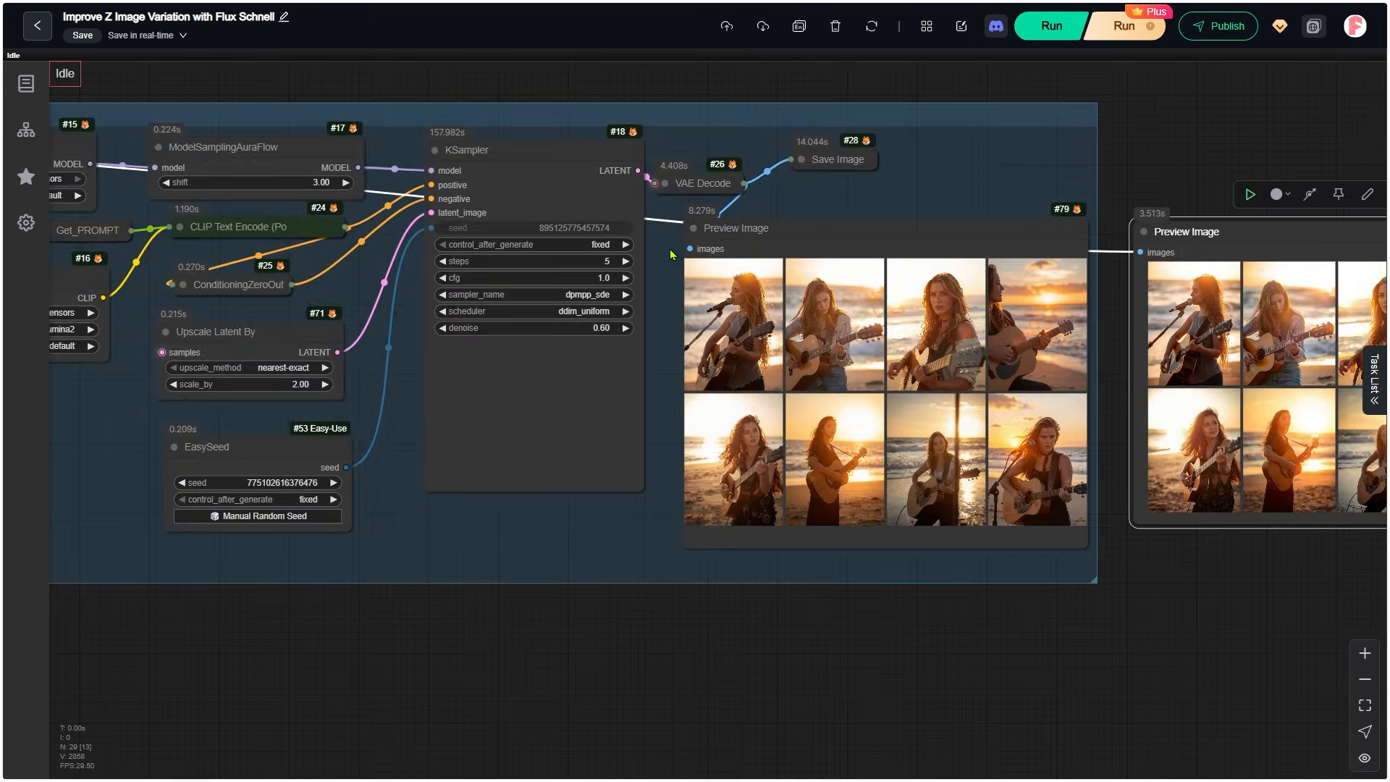
scroll(643, 411, up, 2)
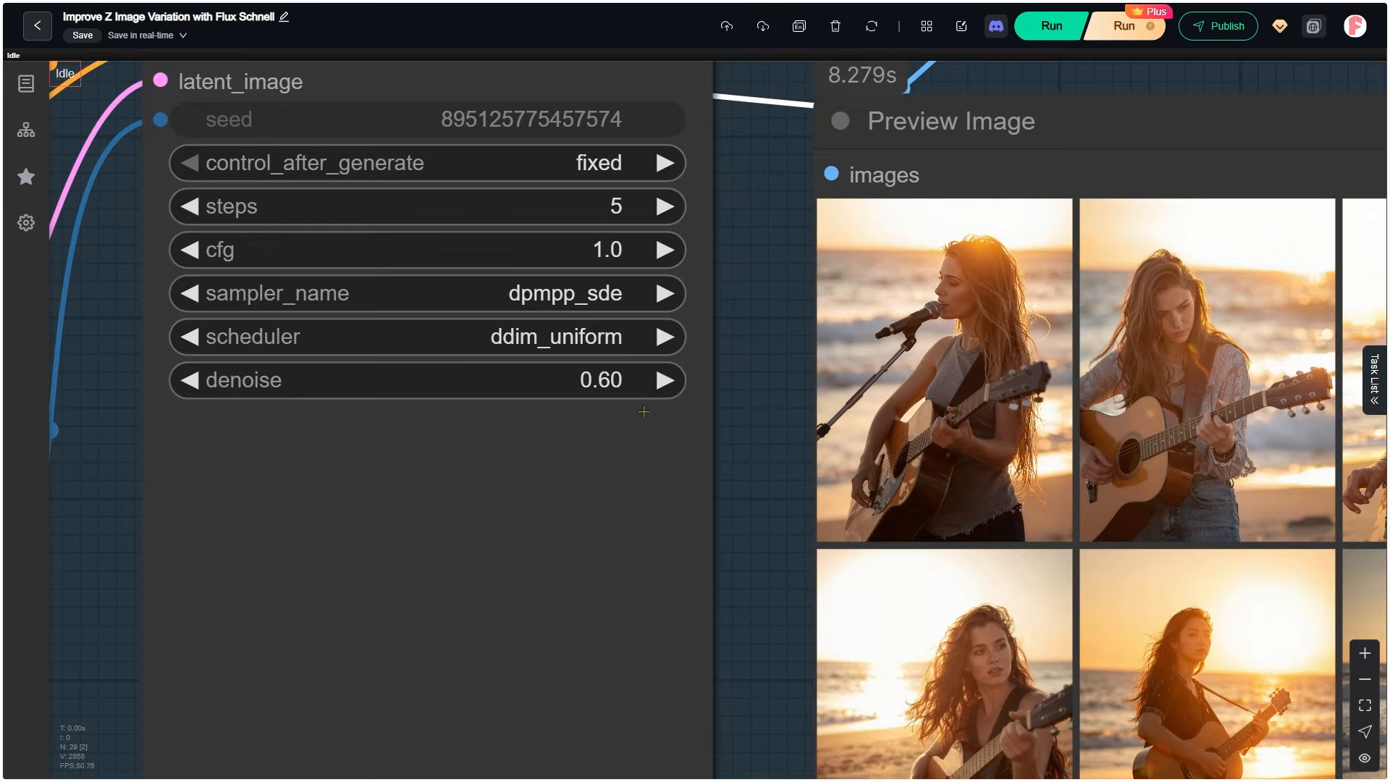
click(560, 393)
click(892, 376)
scroll(744, 428, down, 2)
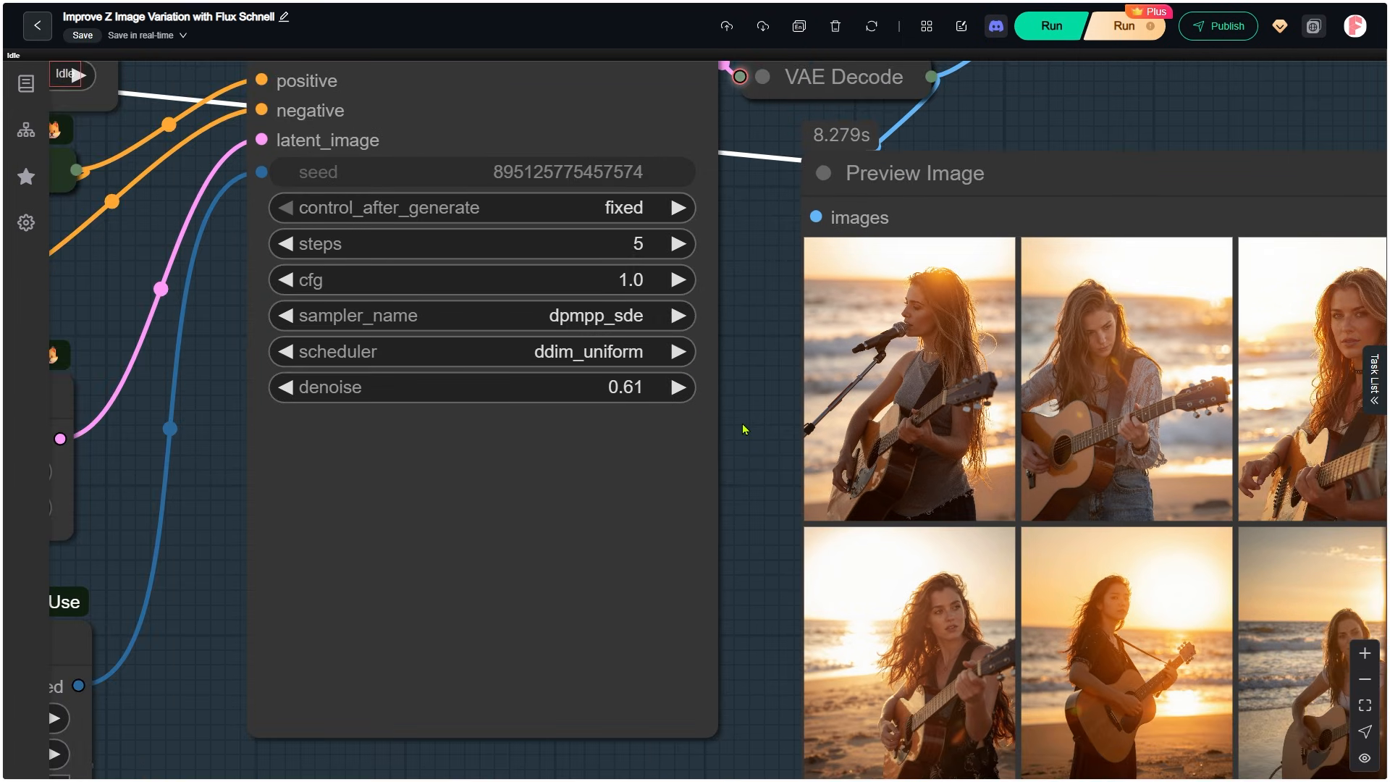
scroll(744, 427, down, 1)
click(328, 392)
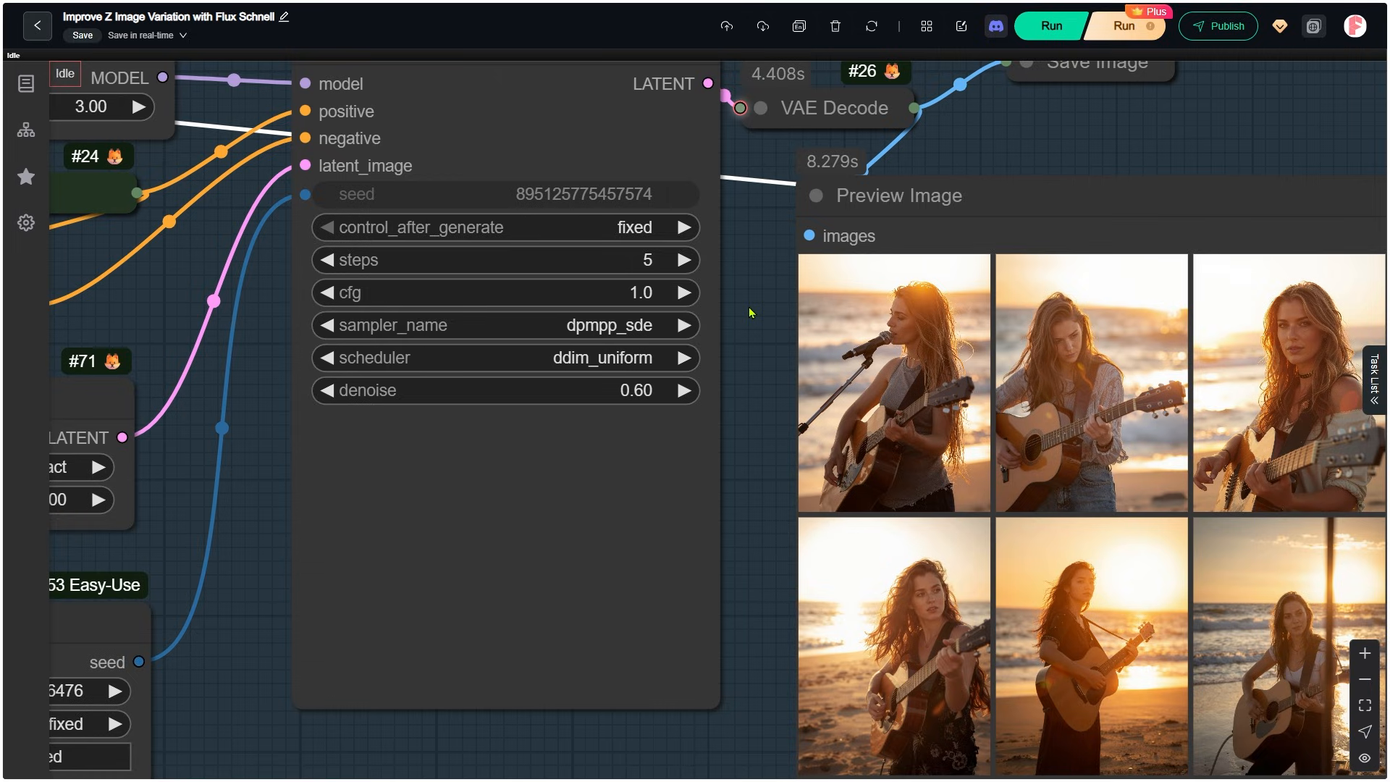
Check the steps setting of the Z Image group's KSampler, leaving the value as it is.
scroll(750, 304, up, 2)
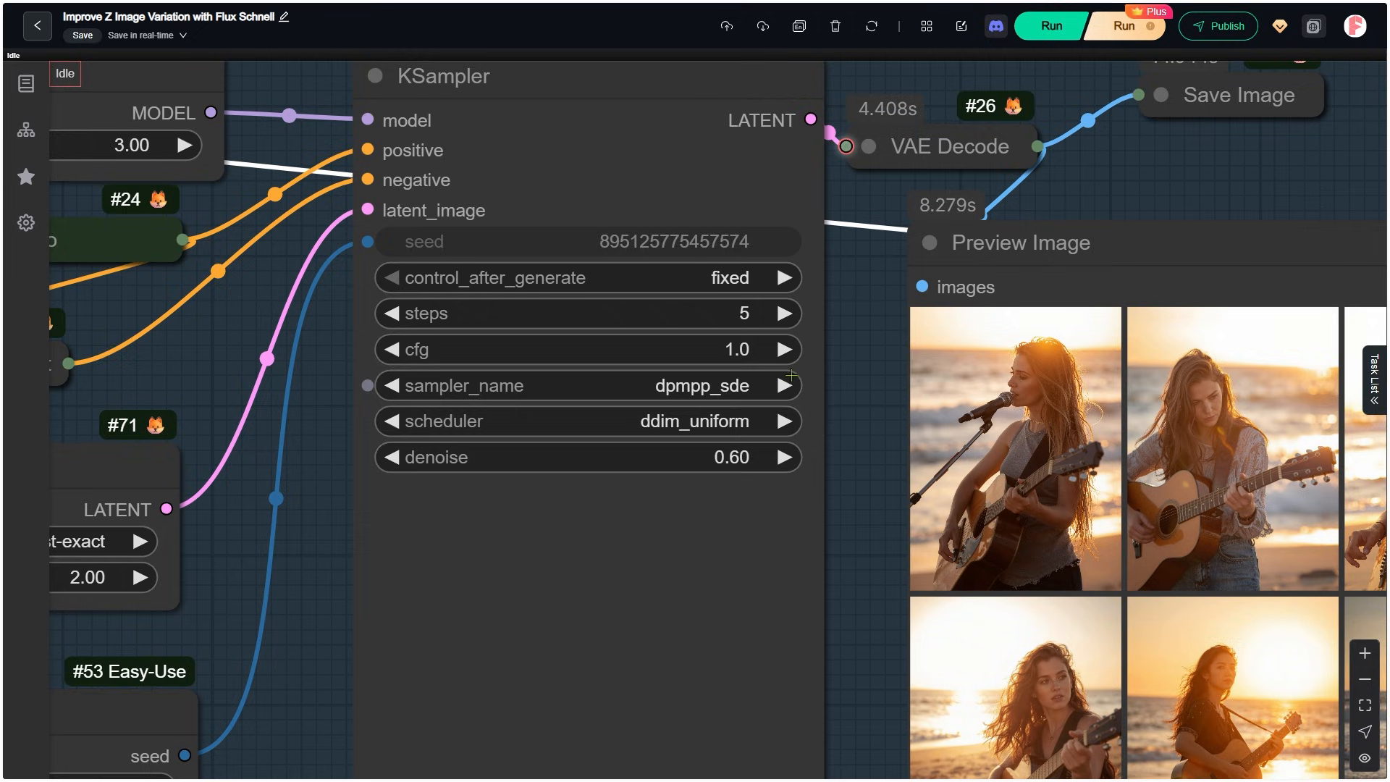
scroll(746, 320, up, 2)
scroll(748, 317, up, 2)
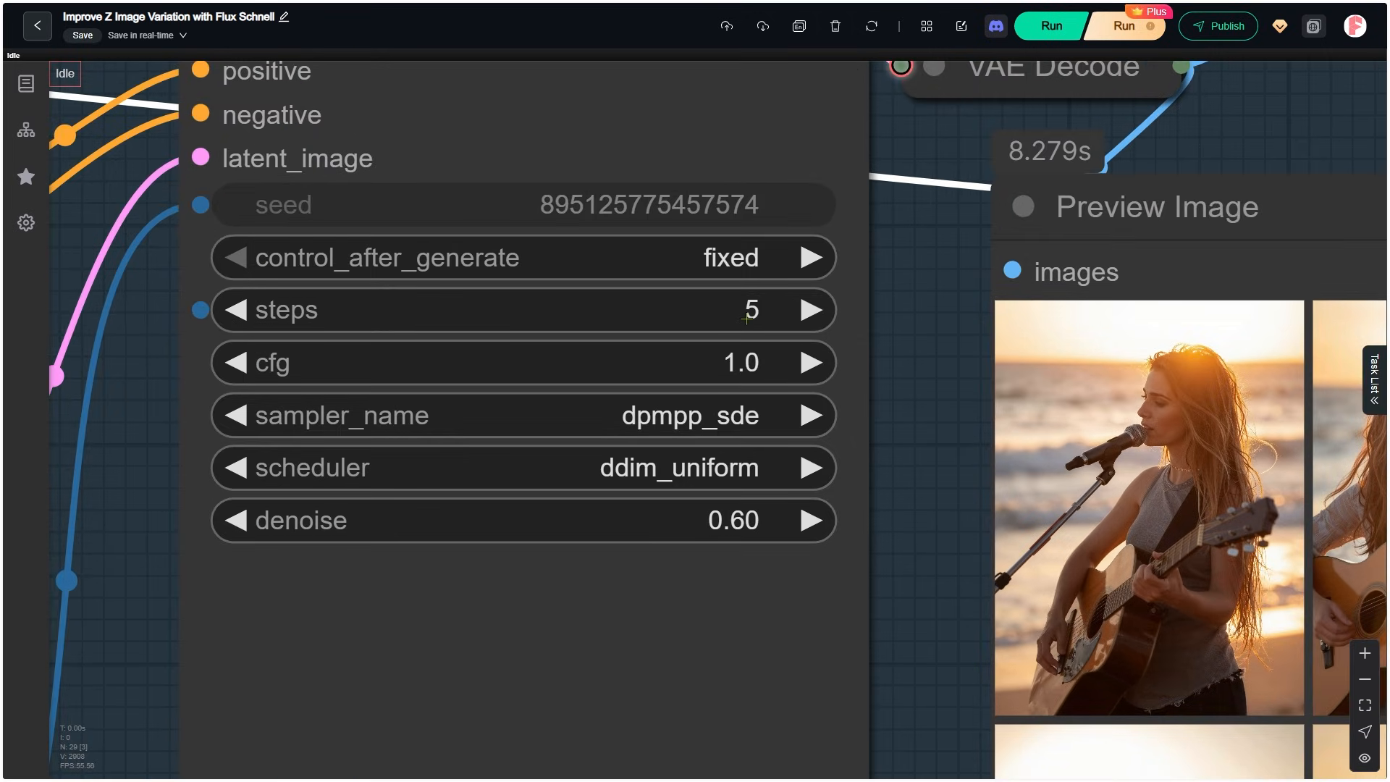
click(746, 316)
click(1169, 311)
scroll(956, 459, down, 2)
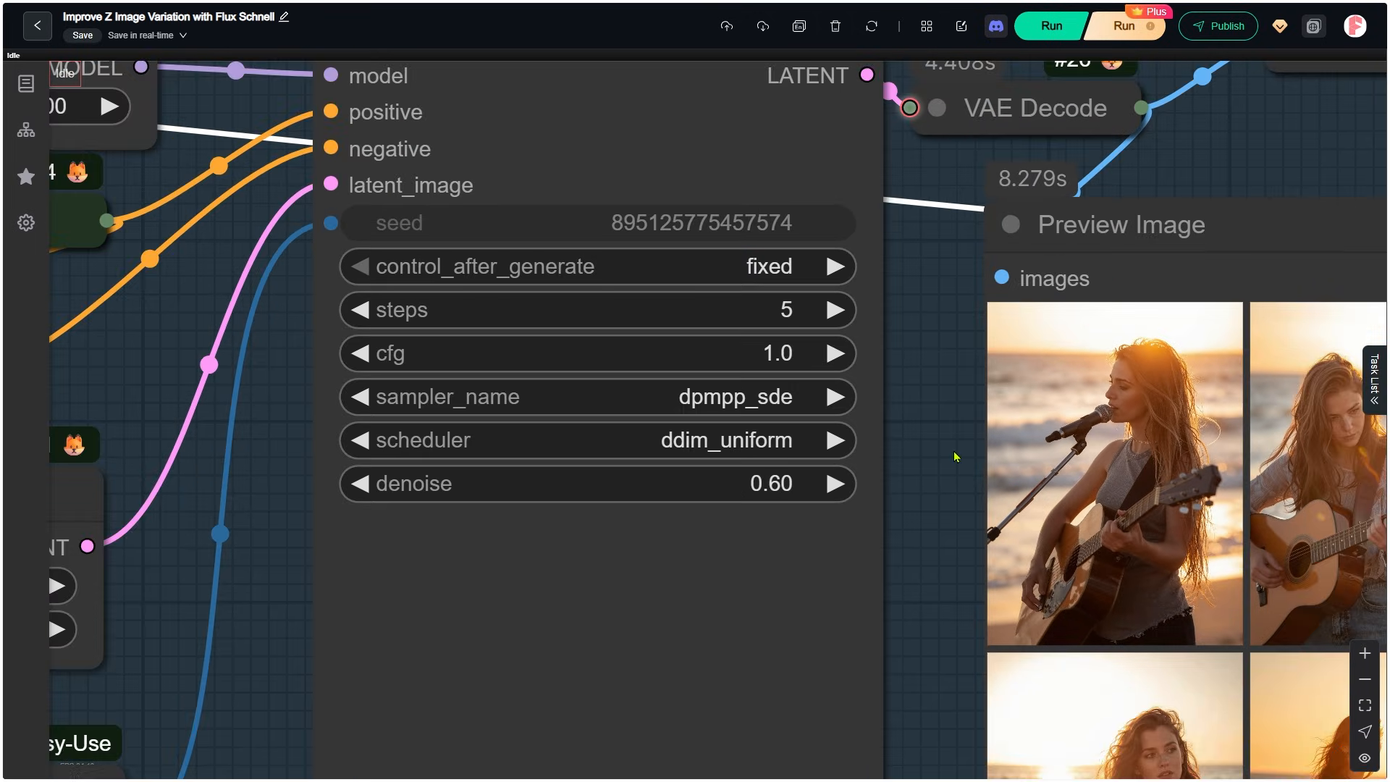
Set the sampler of the Z Image group's KSampler to res_2s.
drag(956, 459, 869, 279)
scroll(744, 287, down, 2)
click(718, 255)
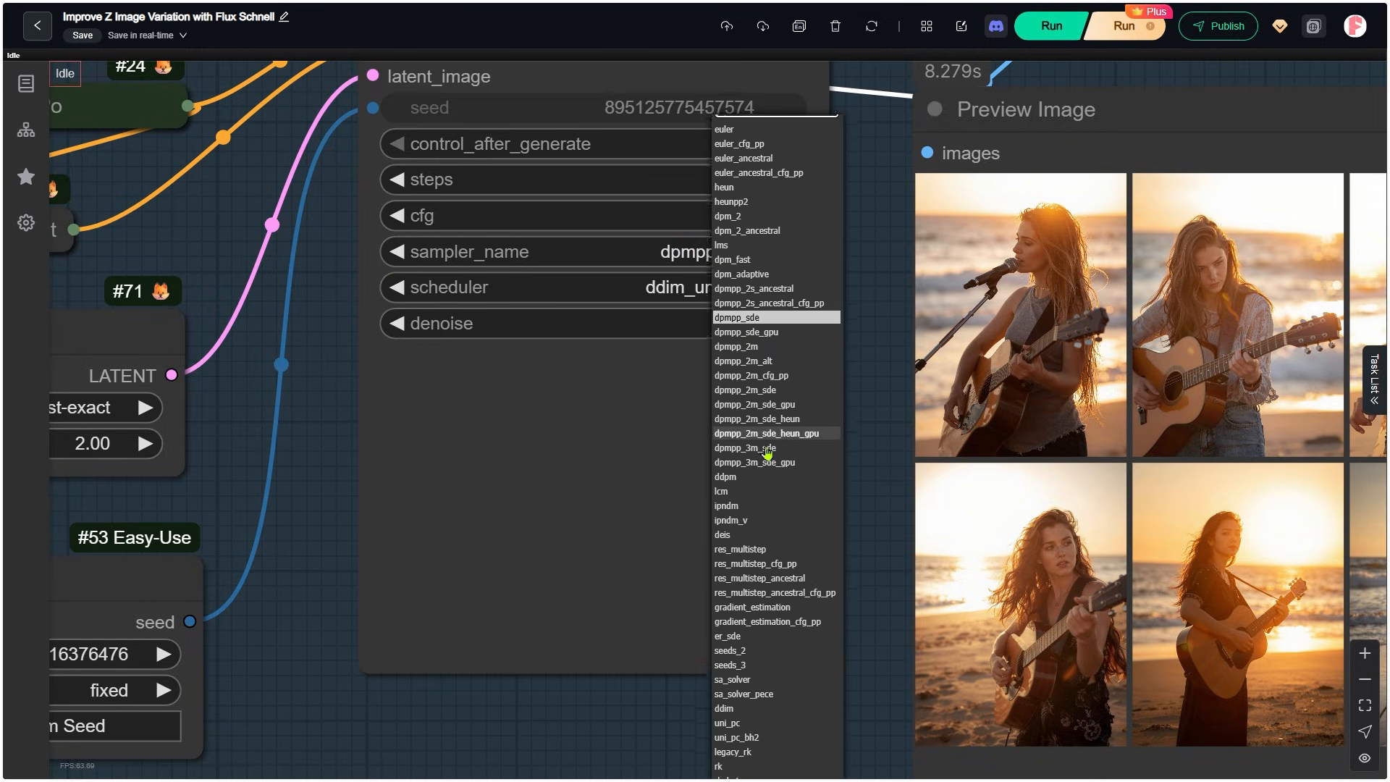
scroll(768, 449, down, 5)
scroll(763, 637, up, 3)
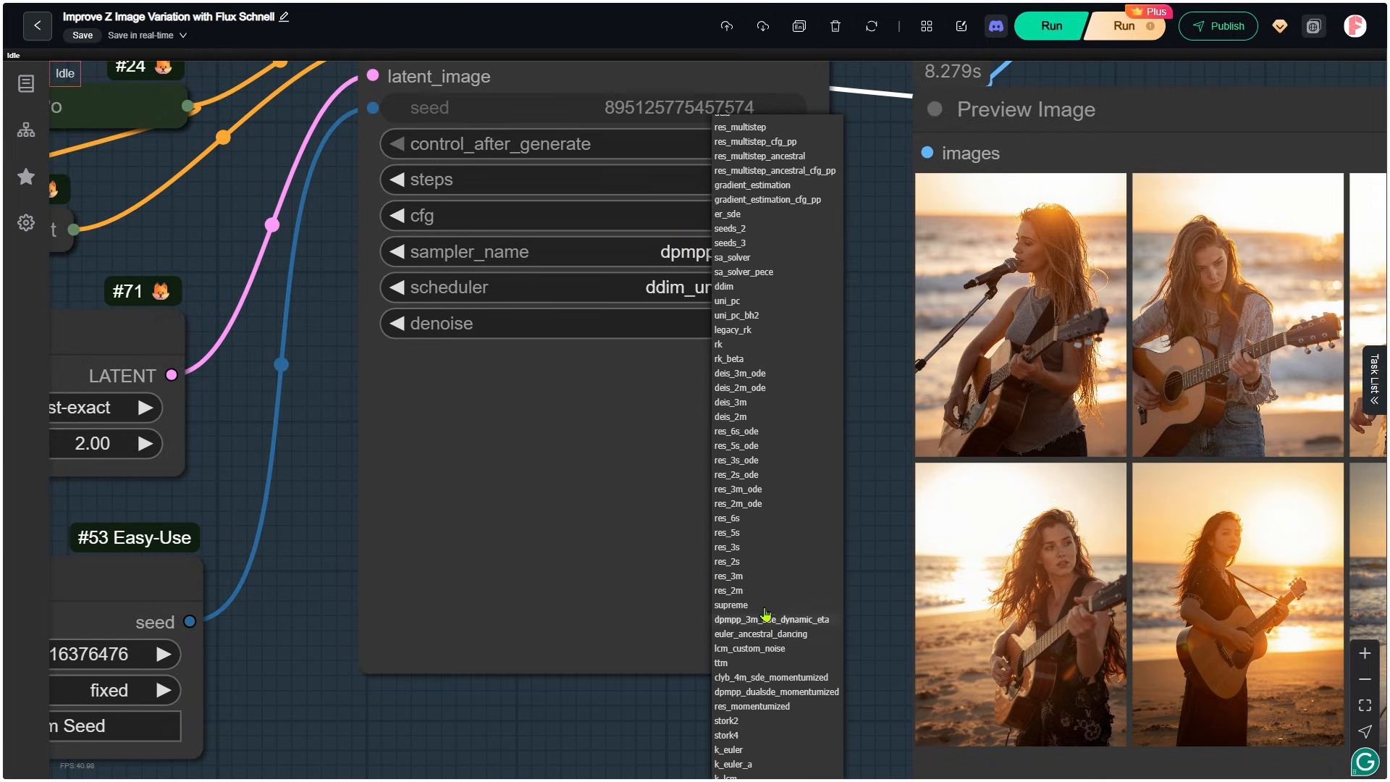
click(751, 562)
scroll(841, 266, up, 2)
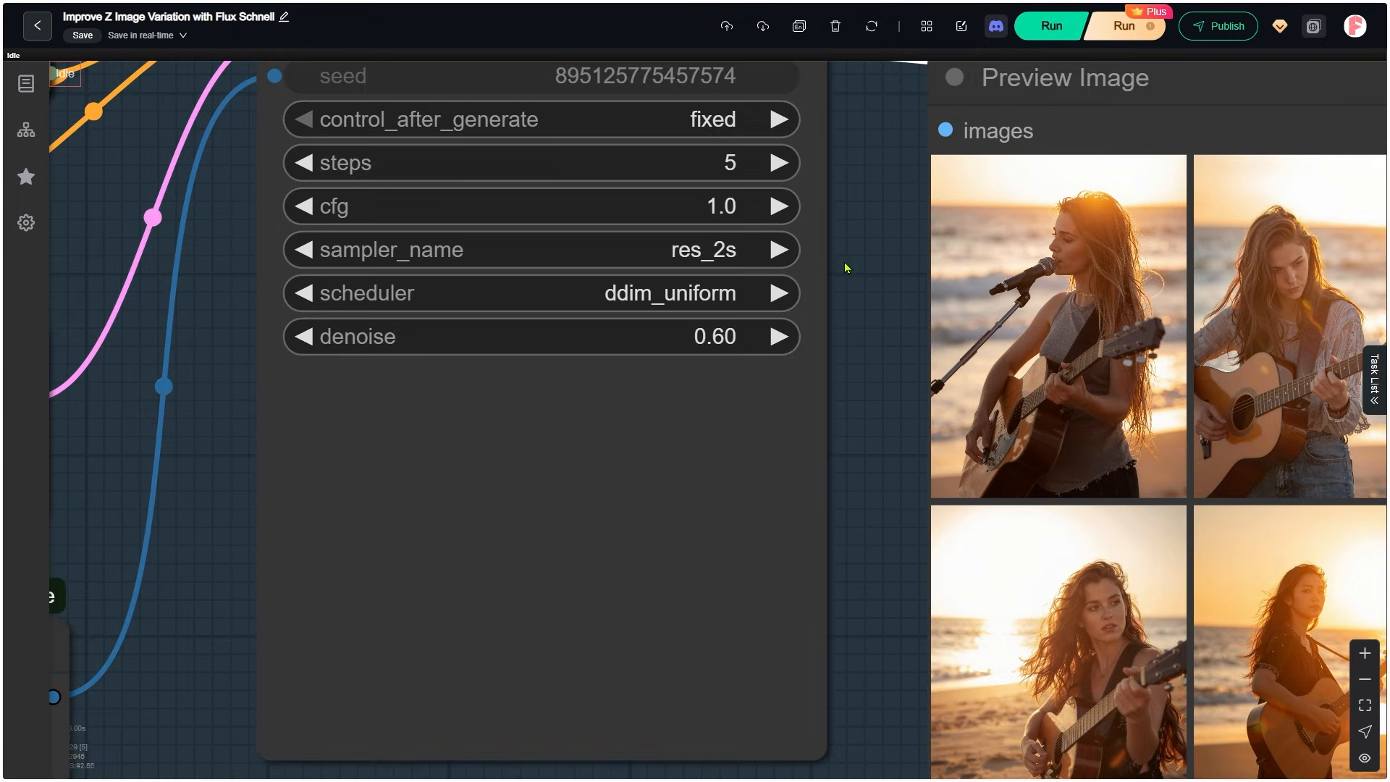
Check the sampler and scheduler options of the Flux Schnell group's KSampler, keeping dpmpp_sde as the sampler.
drag(843, 266, 869, 369)
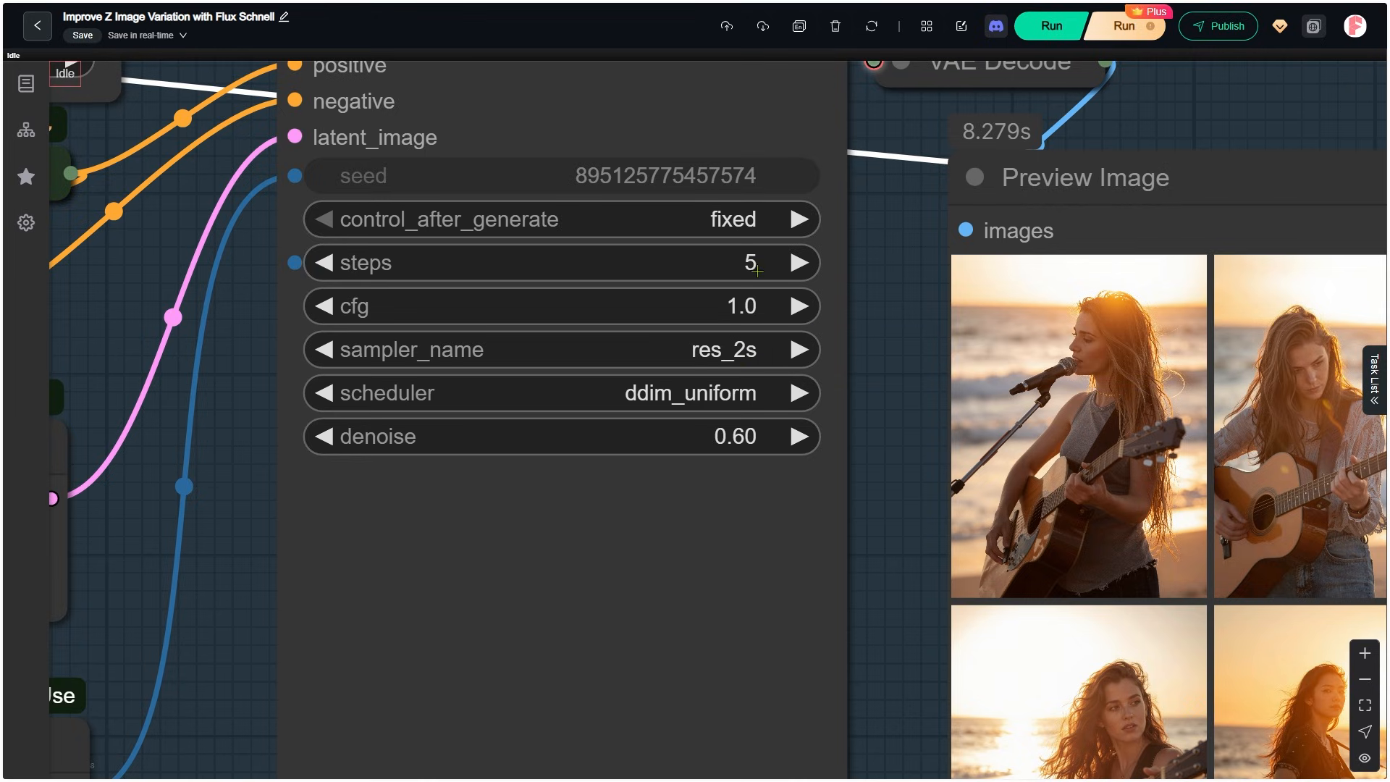
scroll(843, 299, down, 6)
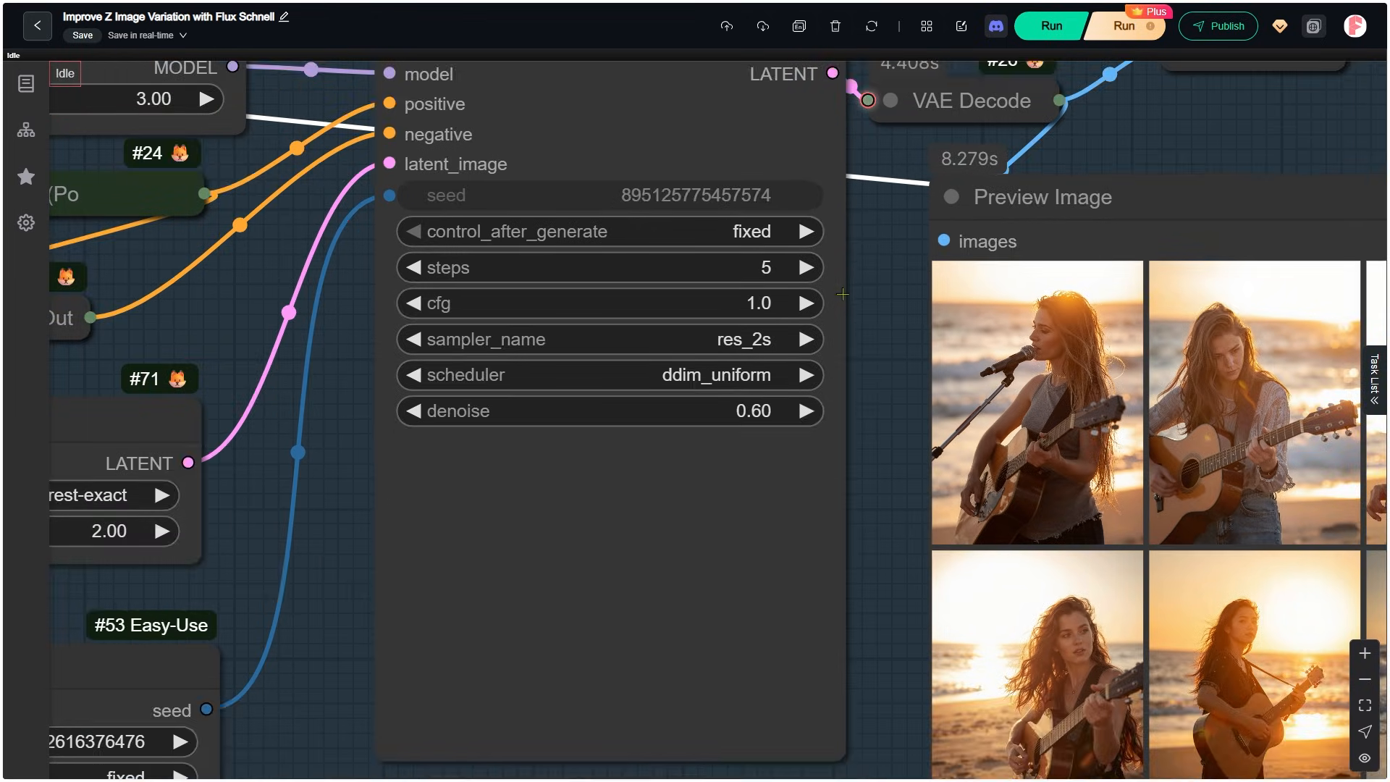
scroll(845, 300, down, 8)
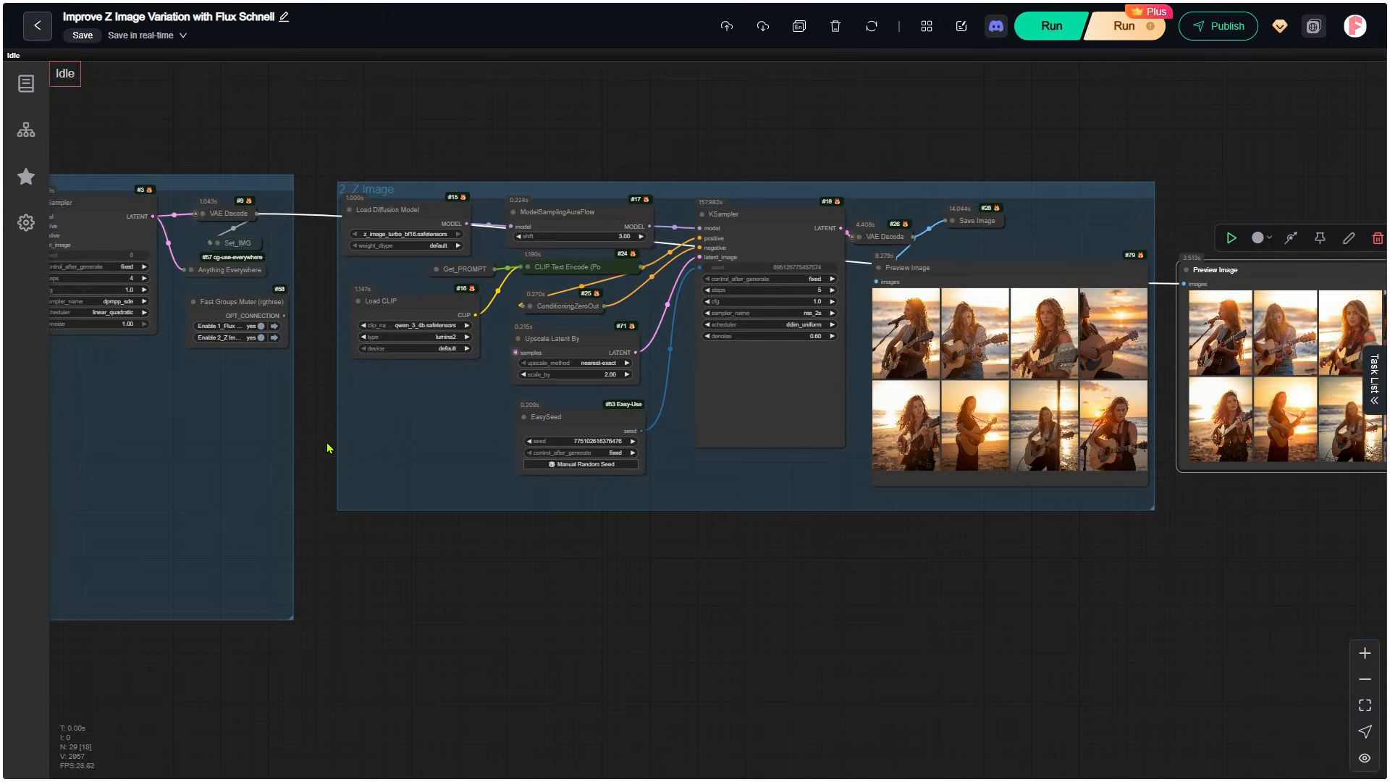
drag(327, 448, 963, 461)
scroll(802, 266, up, 2)
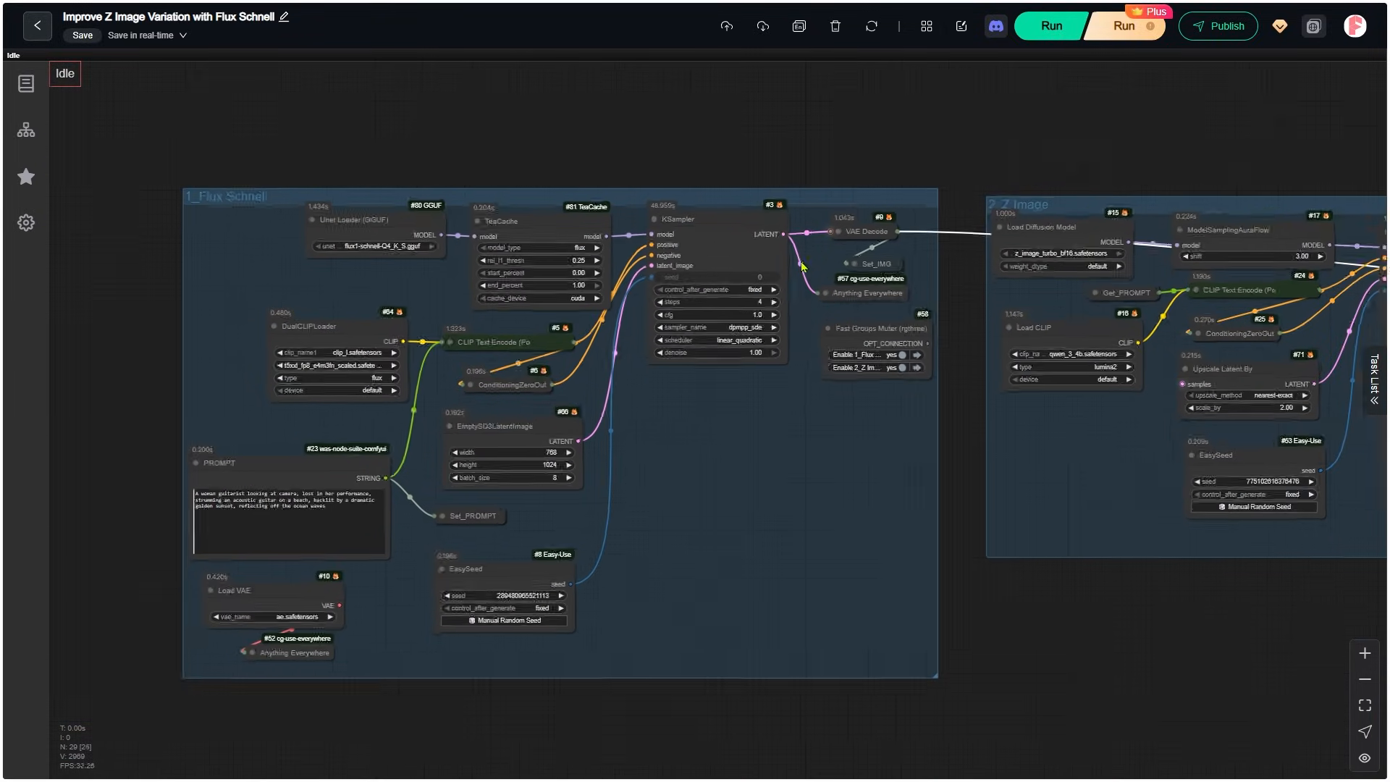
scroll(802, 267, up, 12)
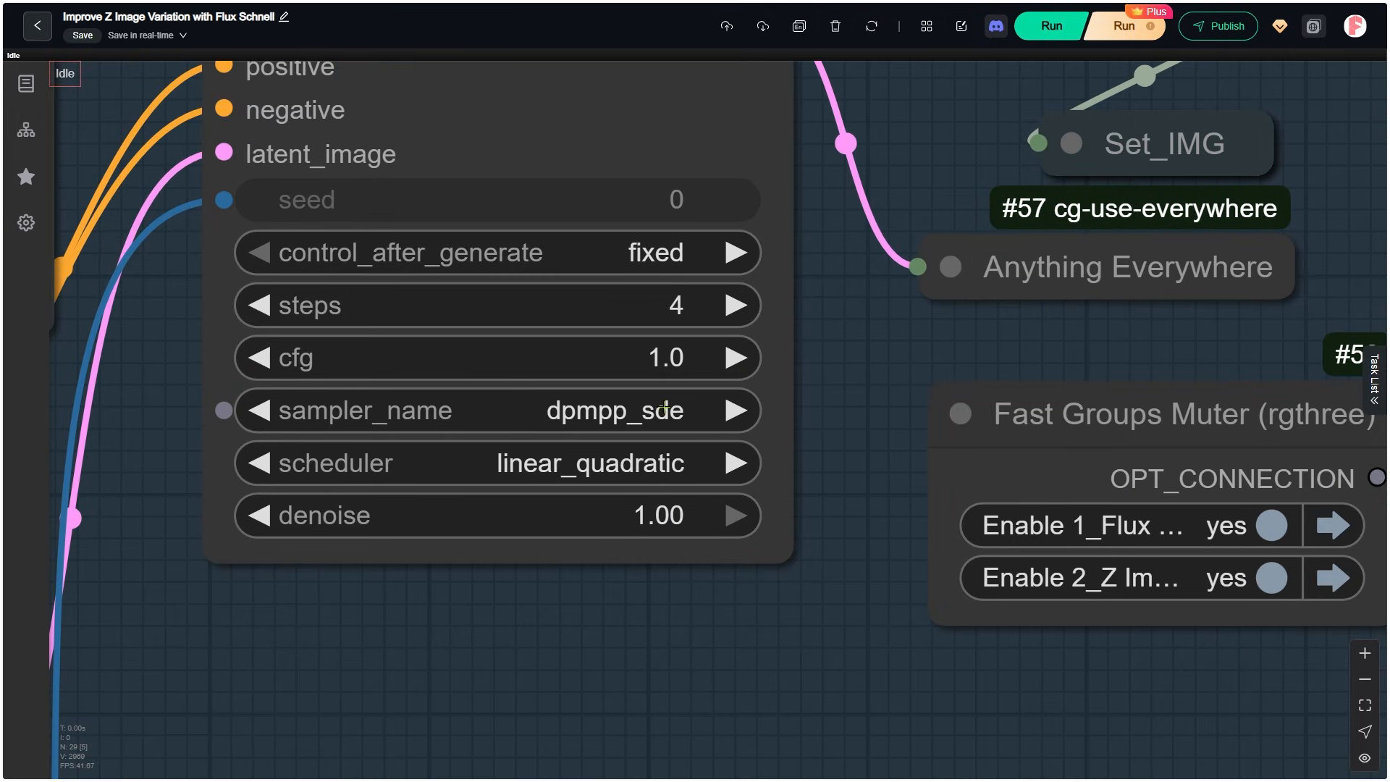
click(664, 414)
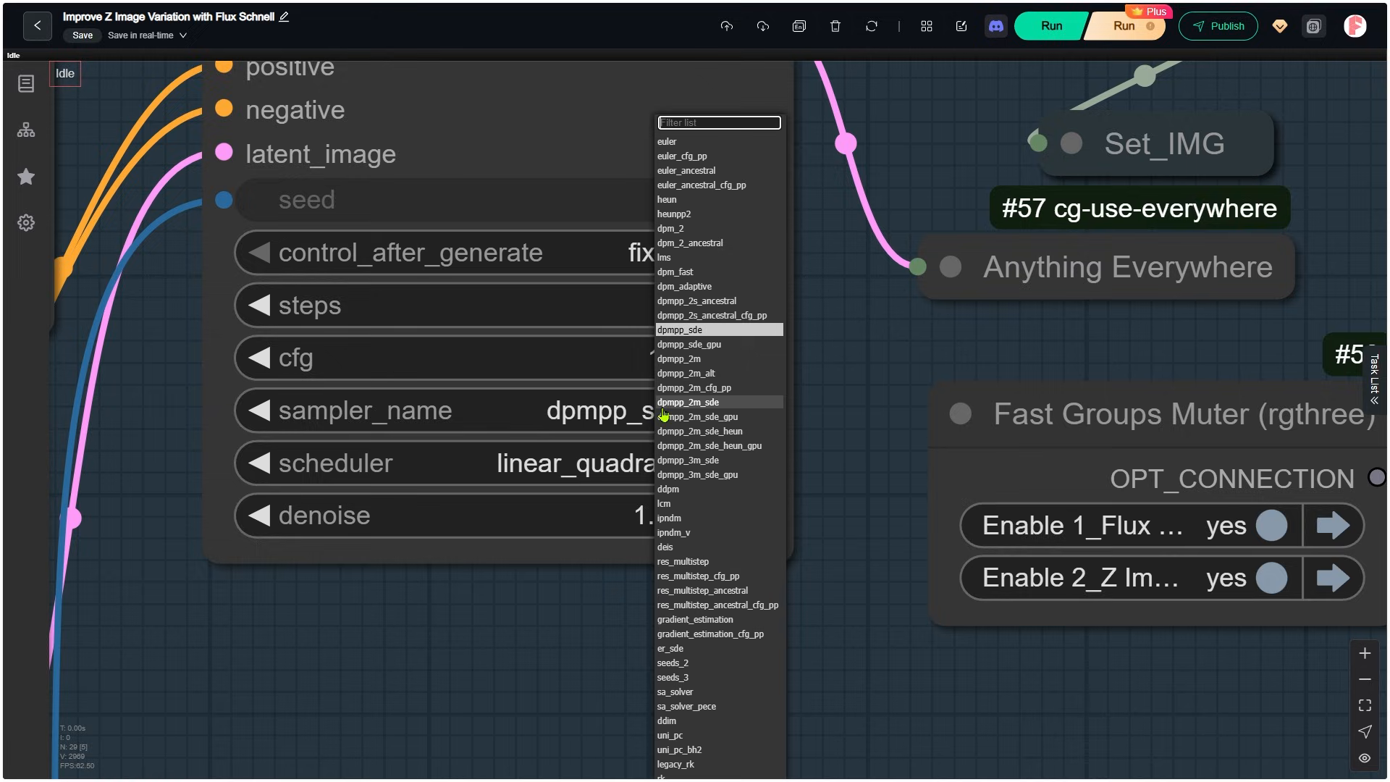
click(719, 330)
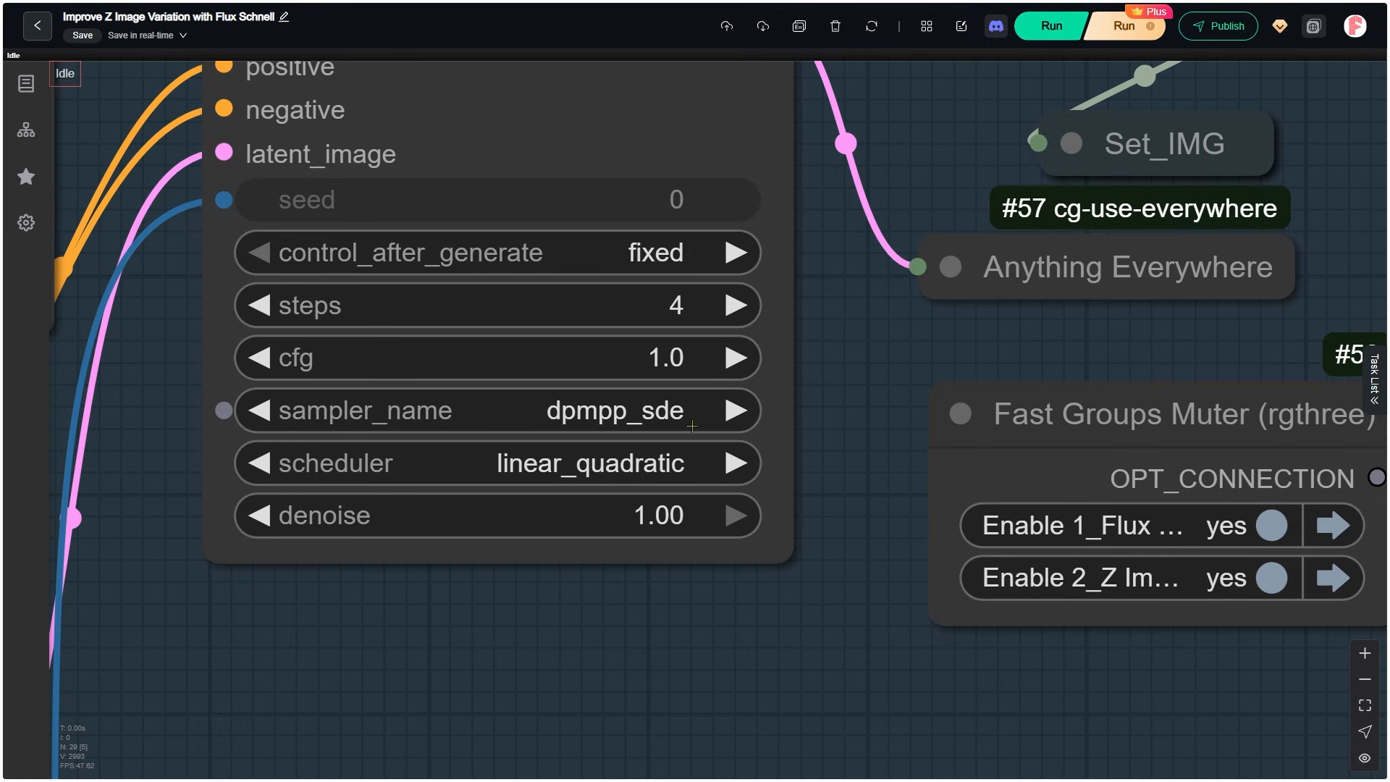
click(663, 460)
click(747, 588)
Move the Preview Image node from beside the Z Image group into the Flux Schnell group, below its KSampler.
scroll(663, 362, down, 5)
scroll(662, 364, down, 10)
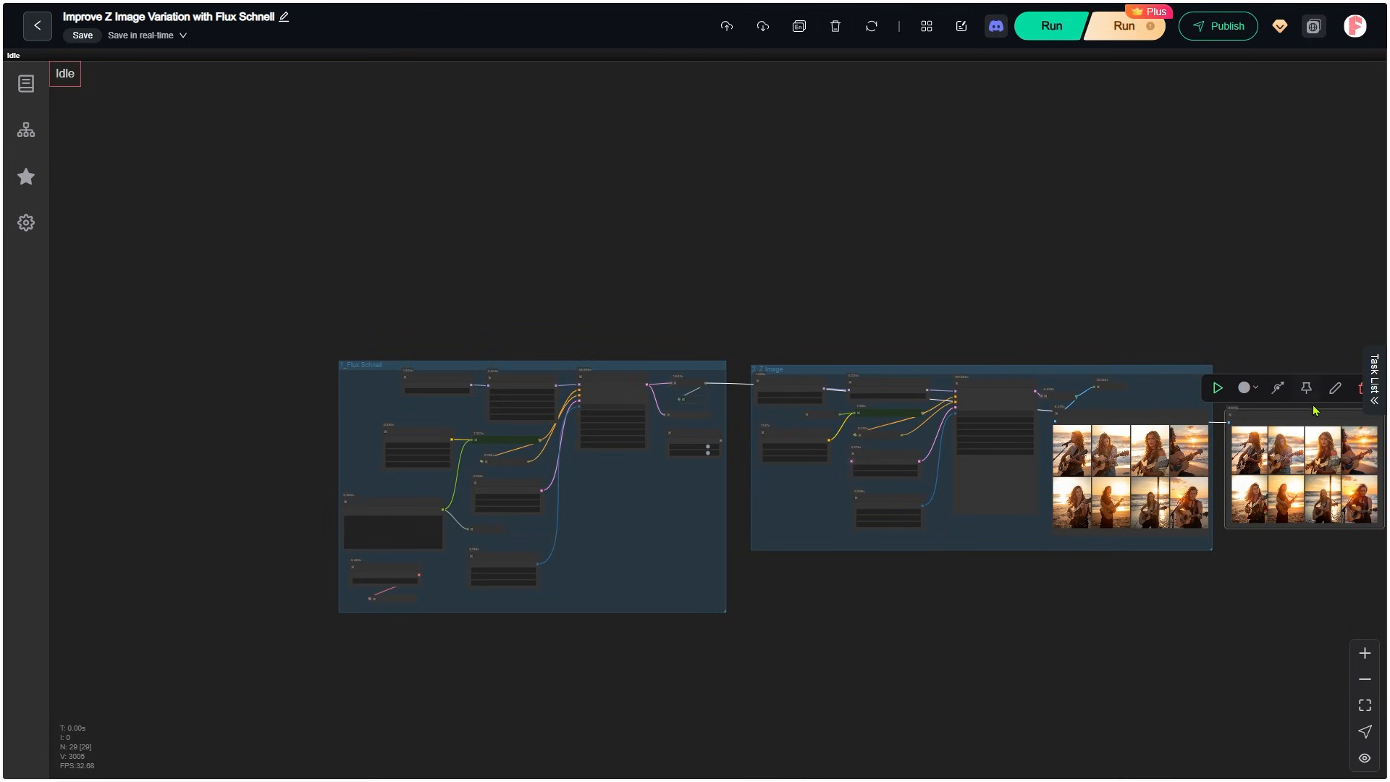
drag(1301, 412, 643, 471)
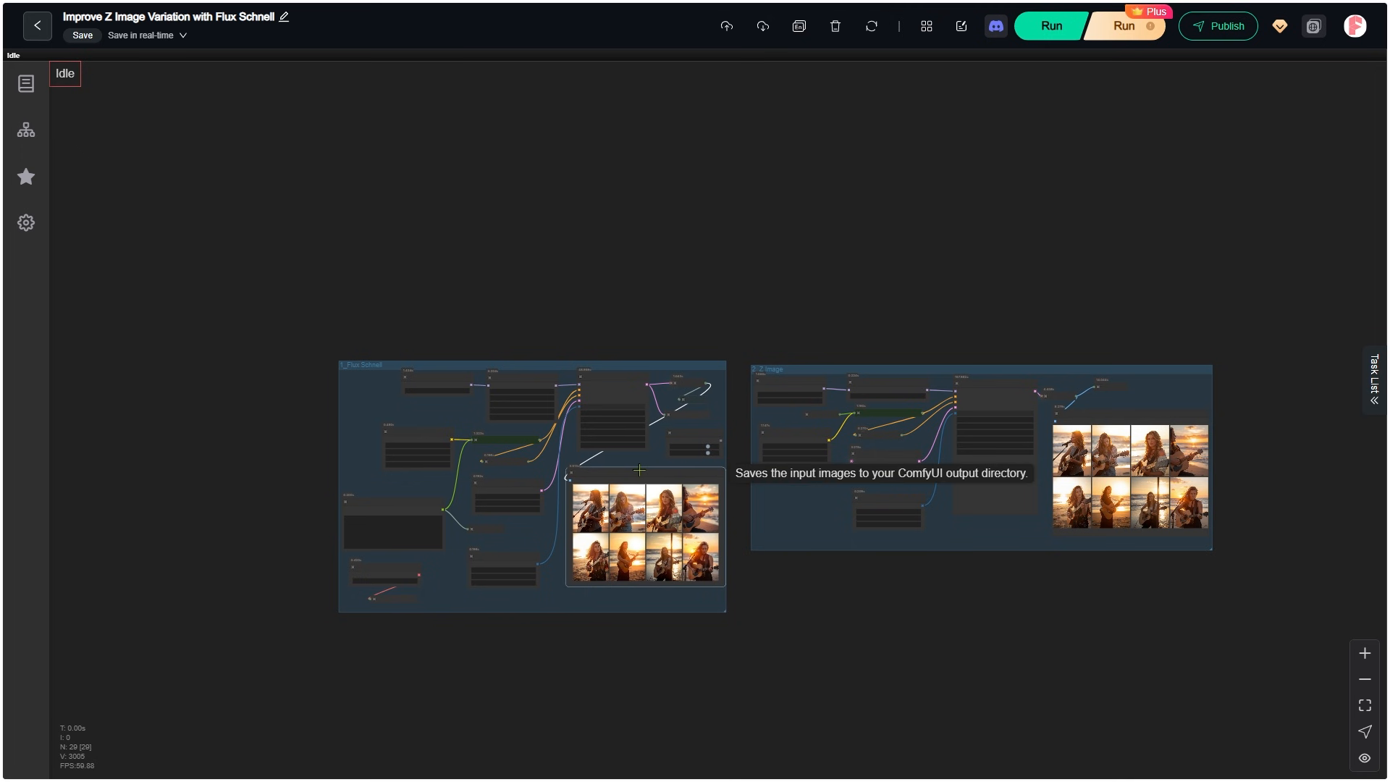
Examine the eight refined guitarist images in the Z Image group's Preview Image node up close.
scroll(1257, 468, up, 6)
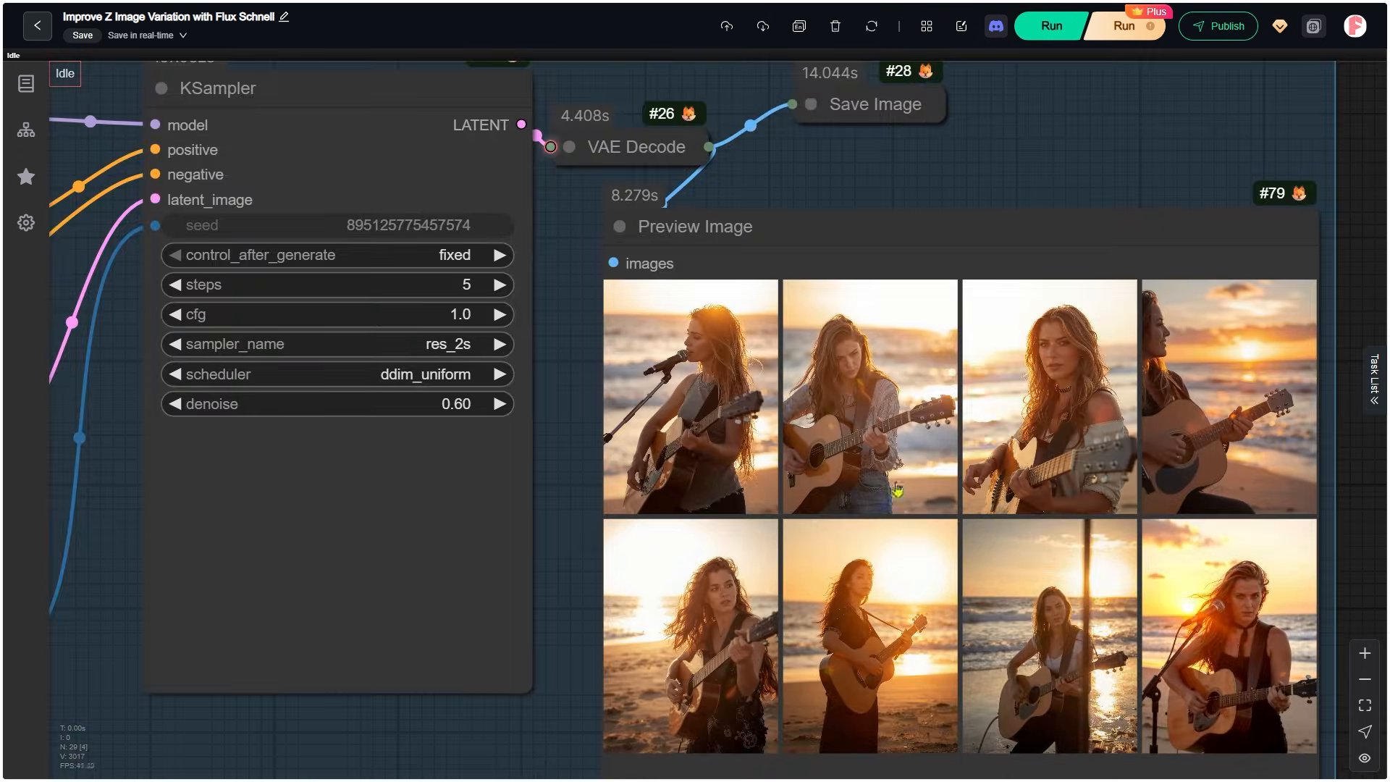
scroll(313, 449, up, 4)
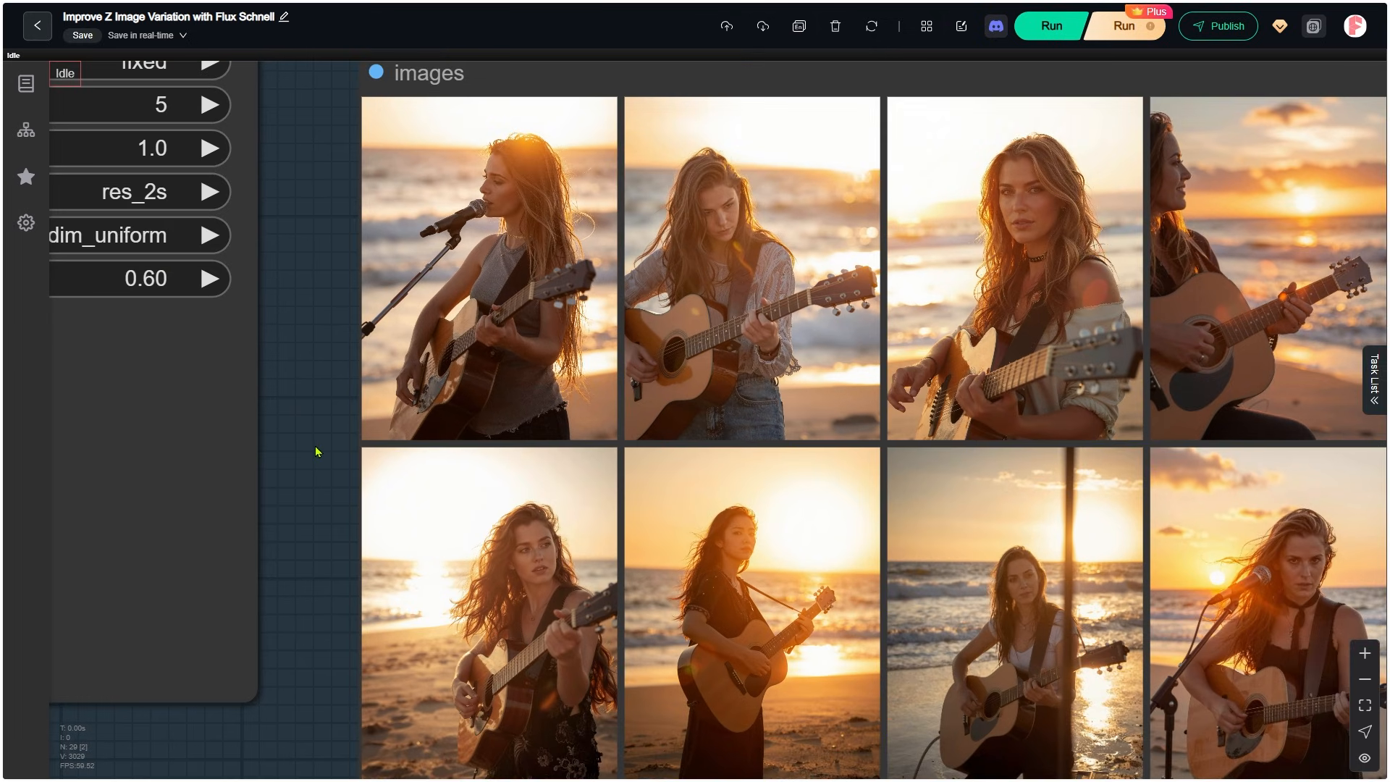
drag(316, 452, 141, 413)
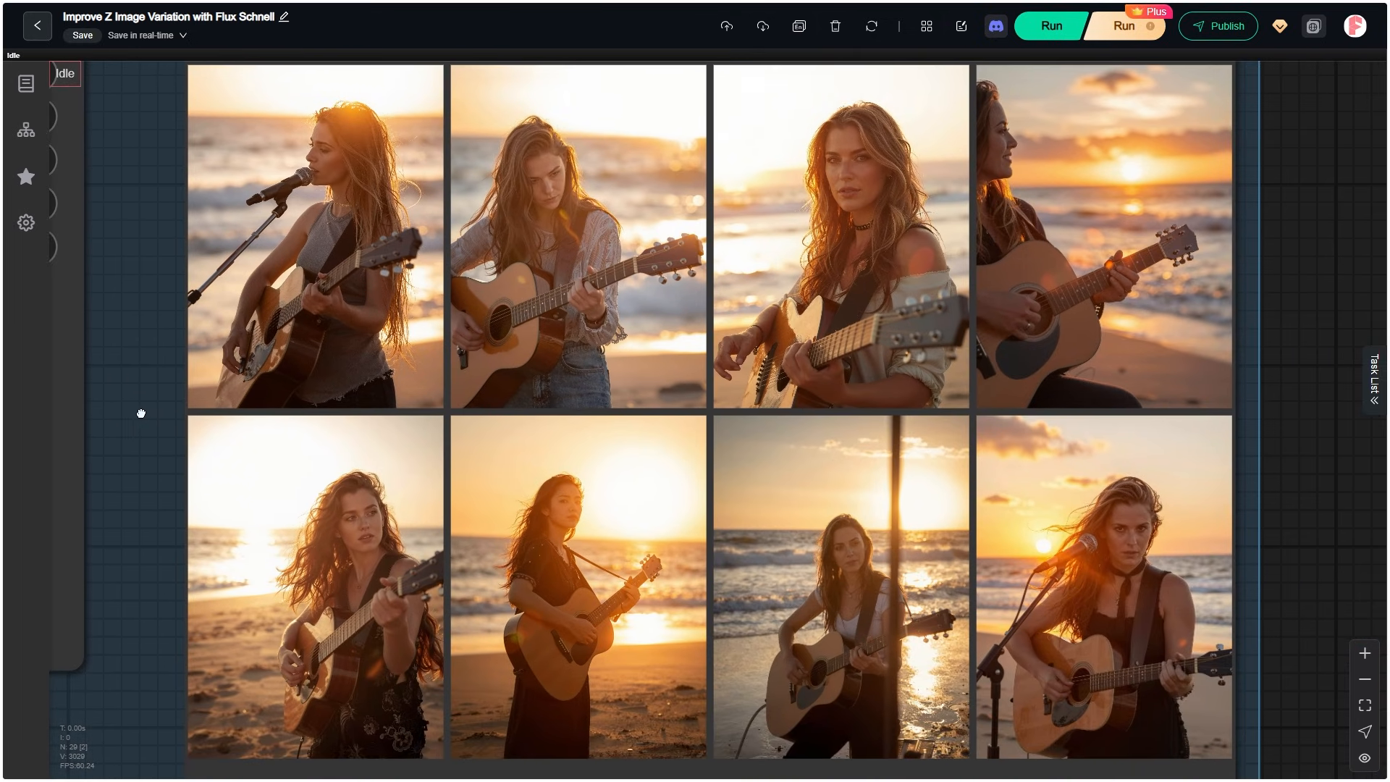